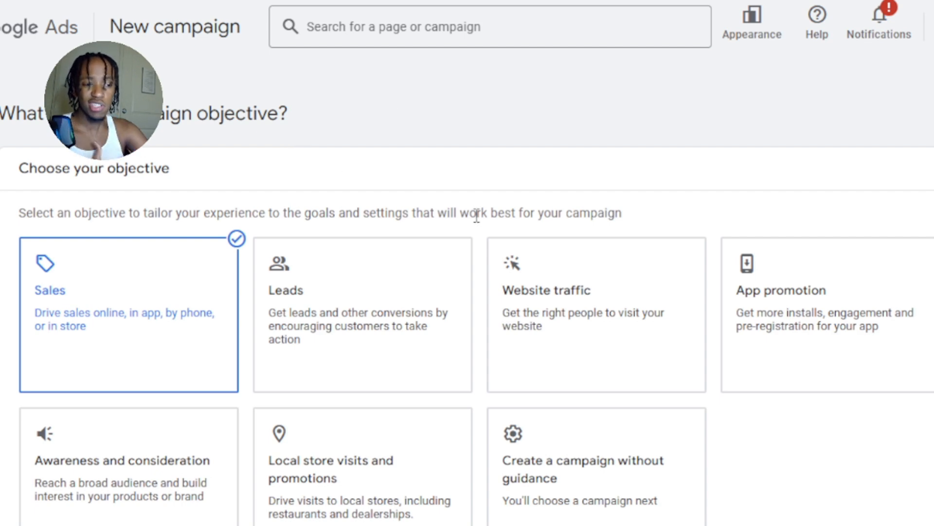
Choose Website traffic as the campaign objective and continue with the account-default conversion goals.
{"action": "left_click", "coordinate": [553, 298]}
{"action": "scroll", "coordinate": [559, 288], "scroll_direction": "down", "scroll_amount": 10}
{"action": "scroll", "coordinate": [570, 280], "scroll_direction": "up", "scroll_amount": 9}
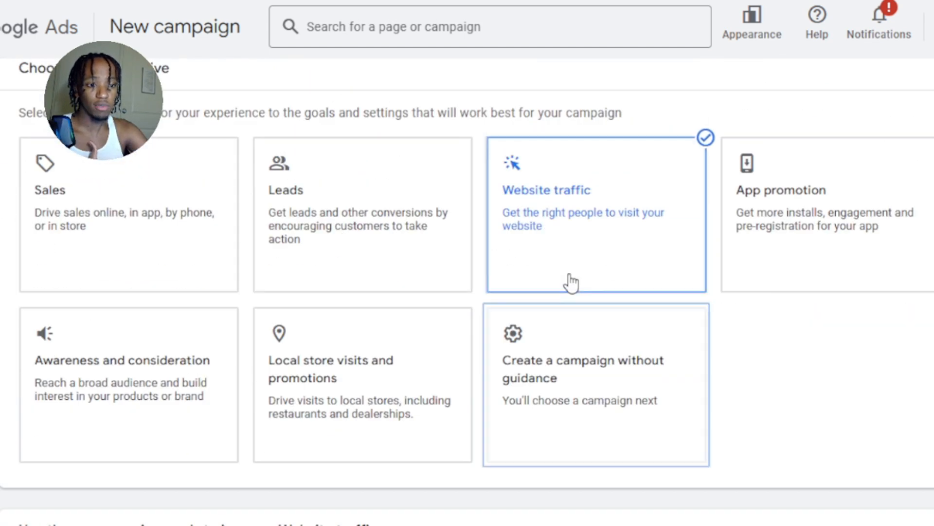
{"action": "scroll", "coordinate": [572, 283], "scroll_direction": "up", "scroll_amount": 2}
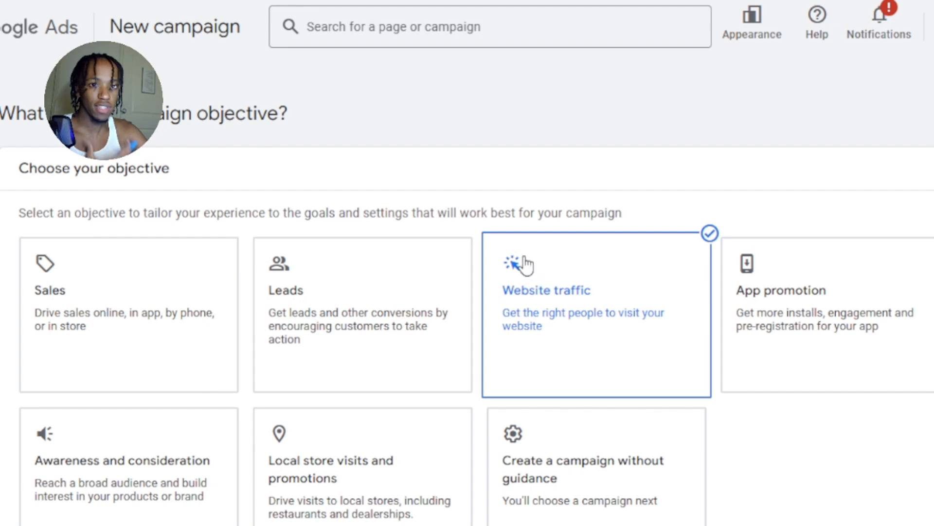
{"action": "scroll", "coordinate": [535, 268], "scroll_direction": "down", "scroll_amount": 9}
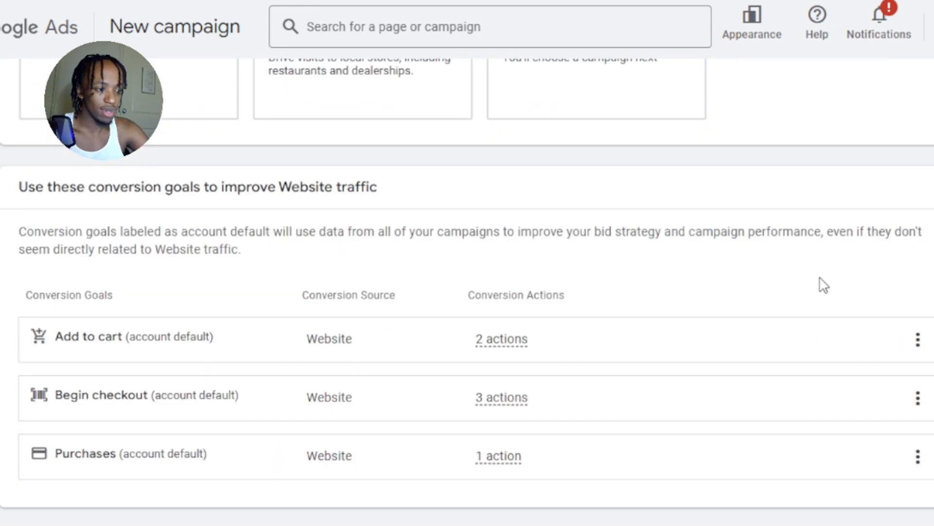
{"action": "scroll", "coordinate": [827, 283], "scroll_direction": "down", "scroll_amount": 2}
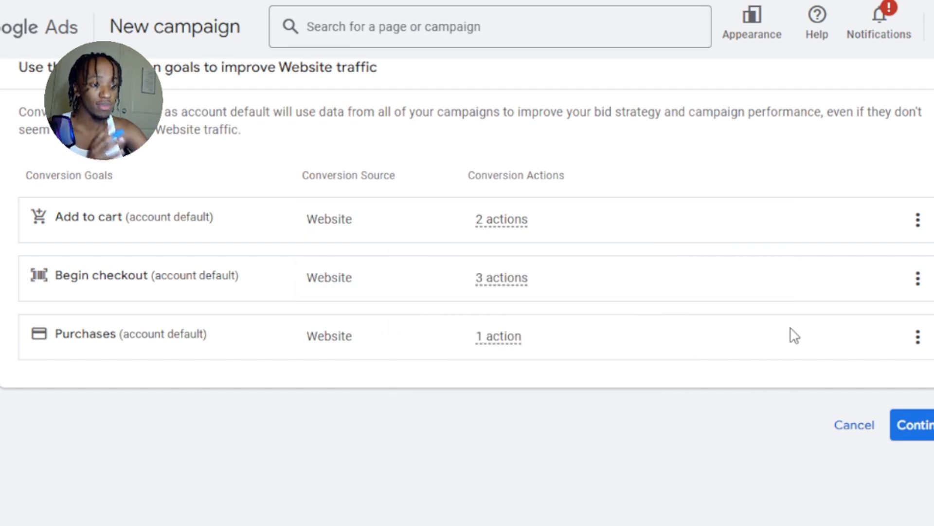
{"action": "left_click", "coordinate": [912, 424]}
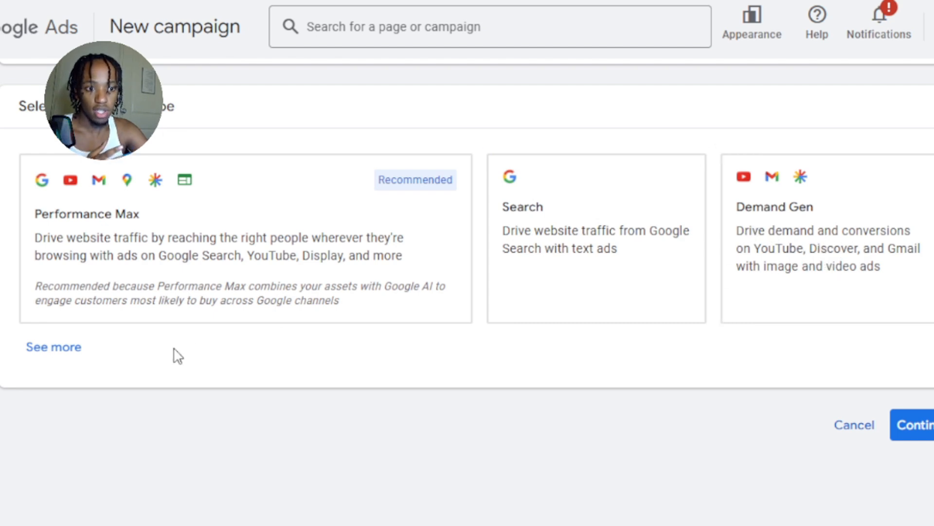
Show the additional campaign types and choose Shopping.
{"action": "left_click", "coordinate": [53, 361]}
{"action": "scroll", "coordinate": [155, 380], "scroll_direction": "down", "scroll_amount": 3}
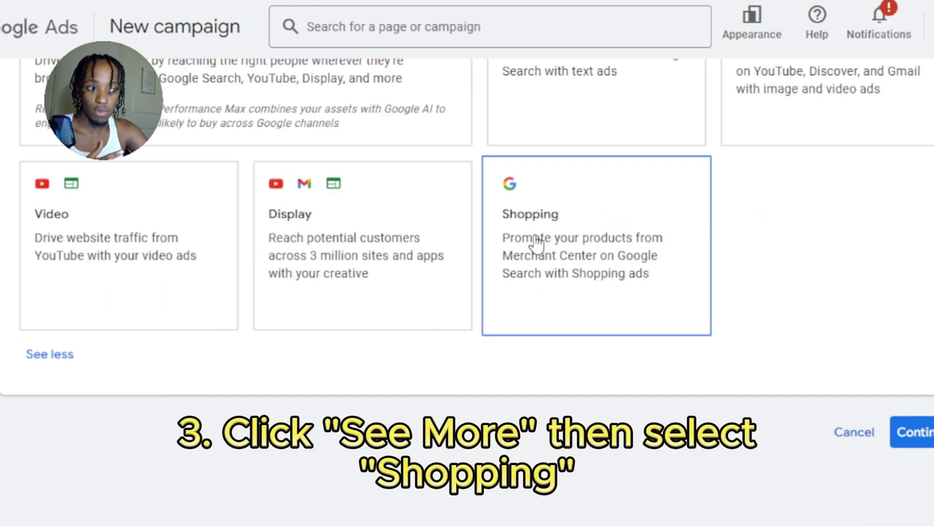
{"action": "left_click", "coordinate": [590, 237]}
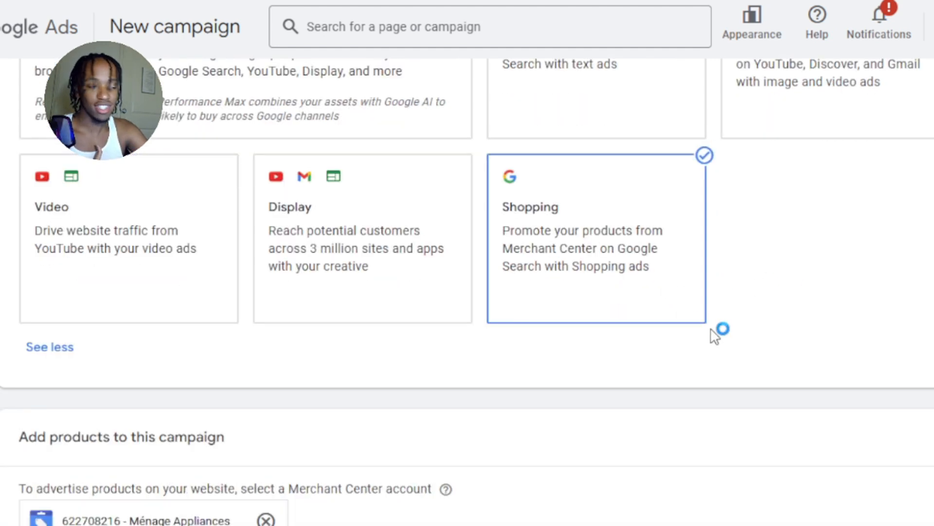
Choose the Standard Shopping campaign subtype, keeping the selected Merchant Center account, and continue to the campaign settings.
{"action": "scroll", "coordinate": [776, 304], "scroll_direction": "down", "scroll_amount": 5}
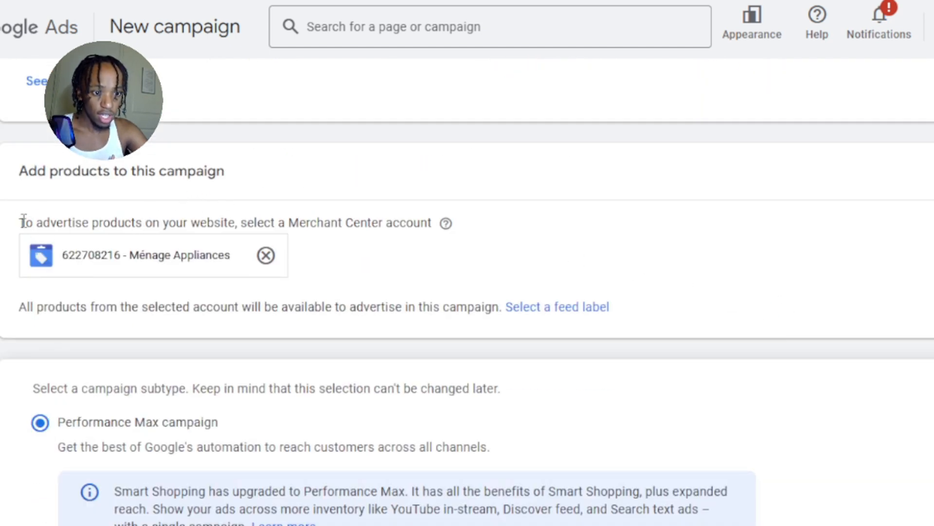
{"action": "left_click_drag", "start_coordinate": [23, 222], "coordinate": [433, 230]}
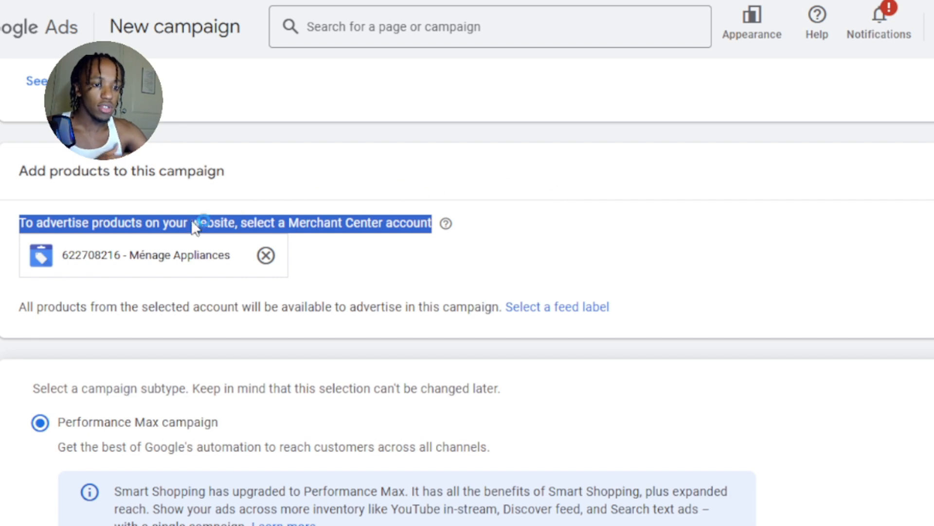
{"action": "left_click", "coordinate": [129, 204]}
{"action": "scroll", "coordinate": [328, 277], "scroll_direction": "down", "scroll_amount": 5}
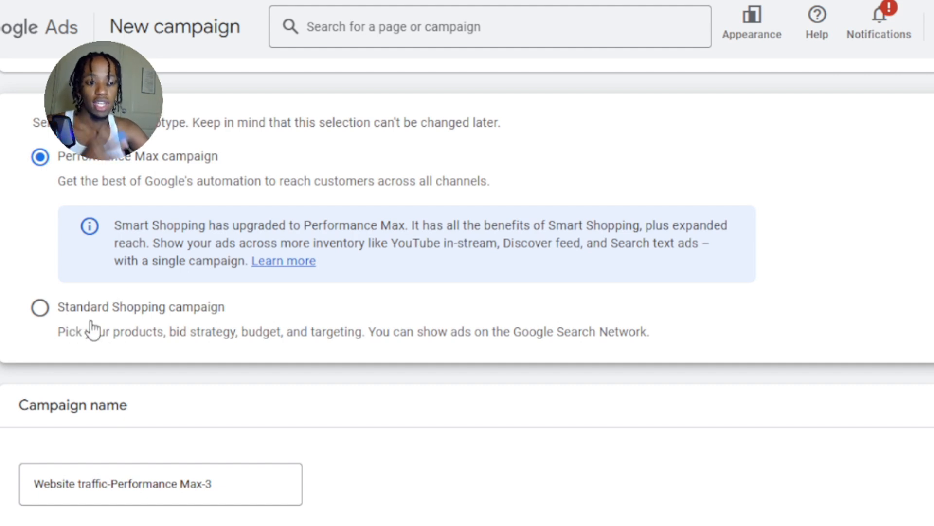
{"action": "left_click", "coordinate": [39, 311]}
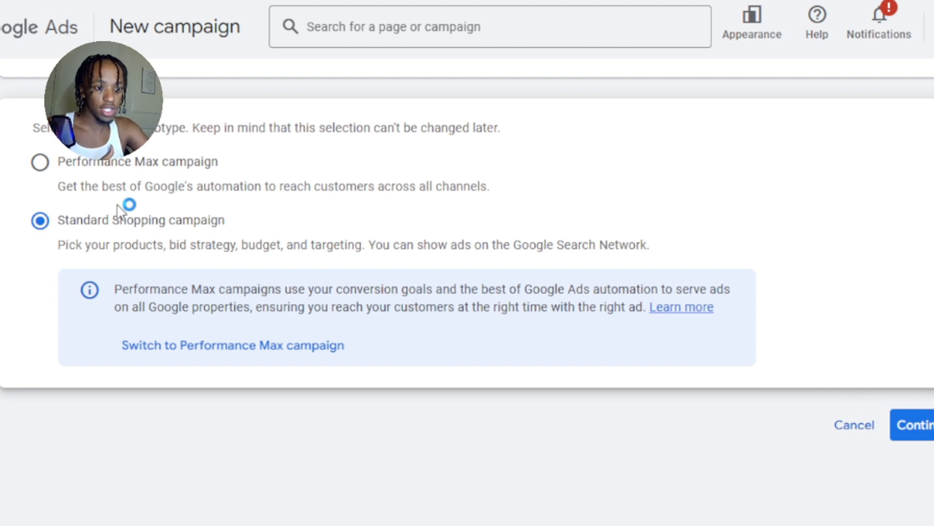
{"action": "left_click", "coordinate": [922, 431]}
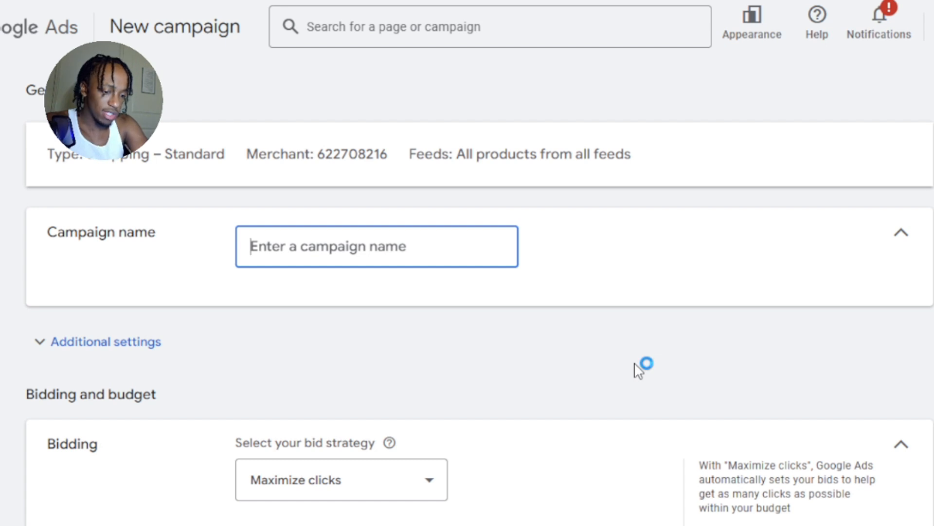
Name the campaign "Starter Campaign".
{"action": "type", "text": "Starte"}
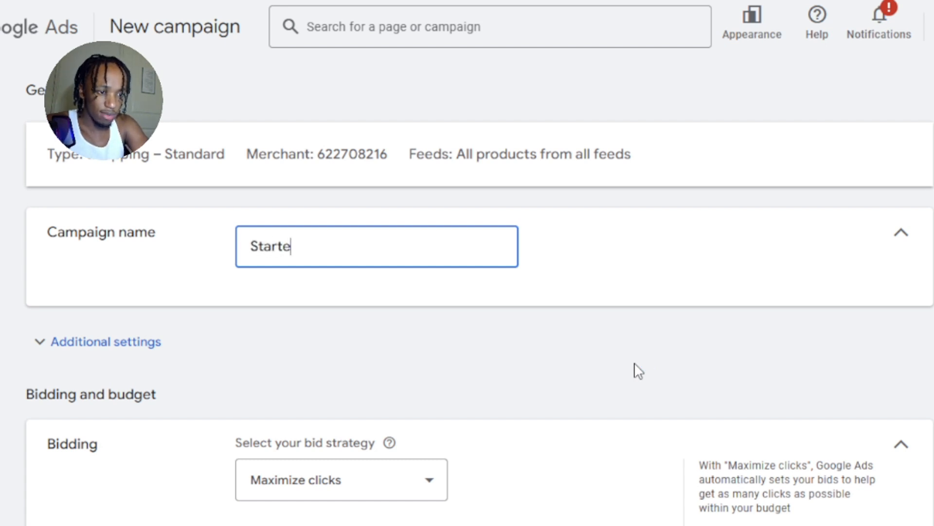
{"action": "type", "text": "r Campai"}
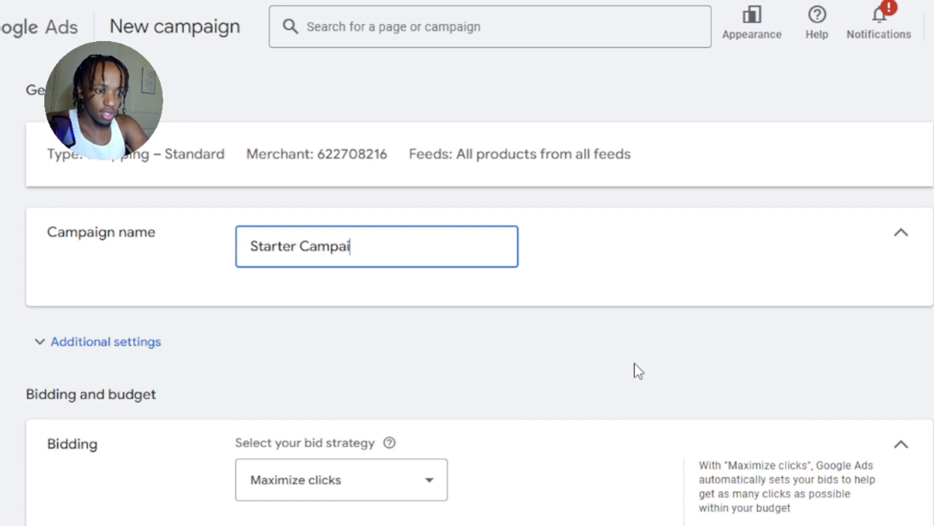
{"action": "type", "text": "gn"}
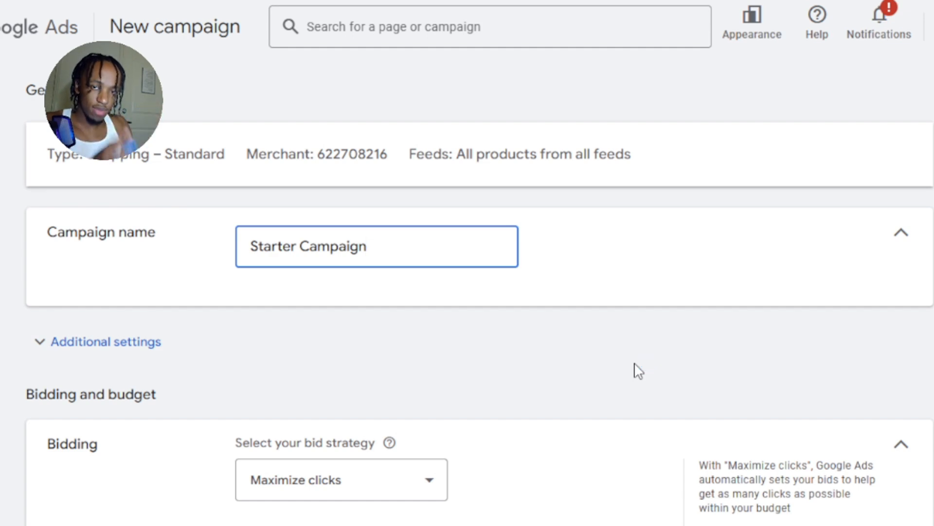
Set the campaign's bid strategy to Manual CPC.
{"action": "scroll", "coordinate": [551, 334], "scroll_direction": "down", "scroll_amount": 3}
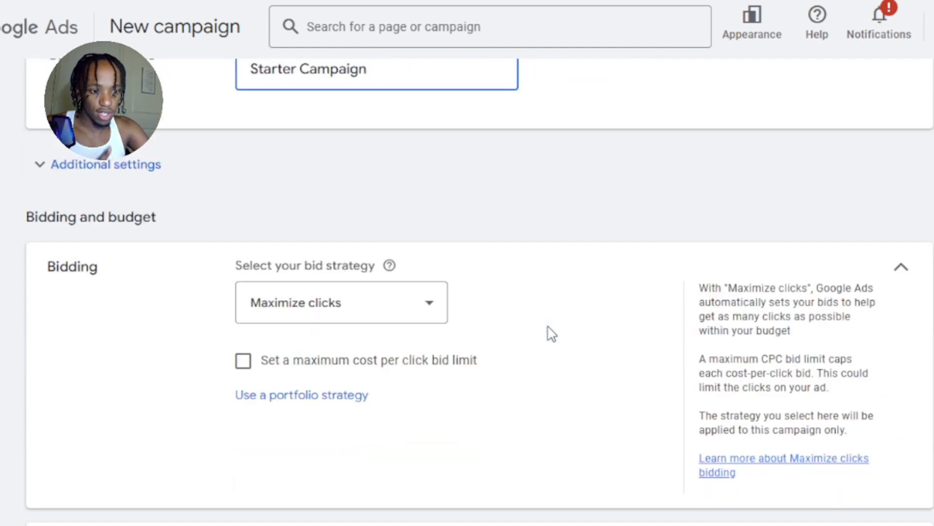
{"action": "scroll", "coordinate": [551, 334], "scroll_direction": "down", "scroll_amount": 2}
{"action": "scroll", "coordinate": [553, 181], "scroll_direction": "down", "scroll_amount": 2}
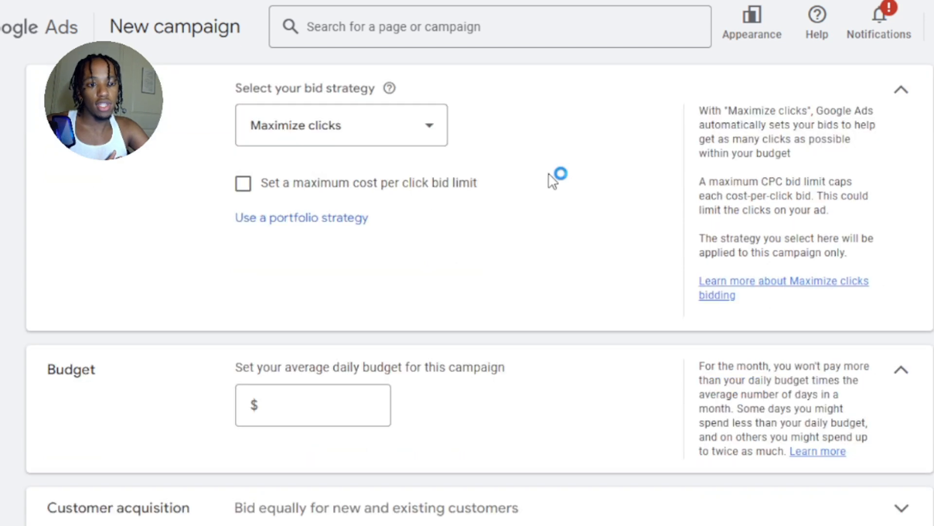
{"action": "scroll", "coordinate": [551, 182], "scroll_direction": "up", "scroll_amount": 2}
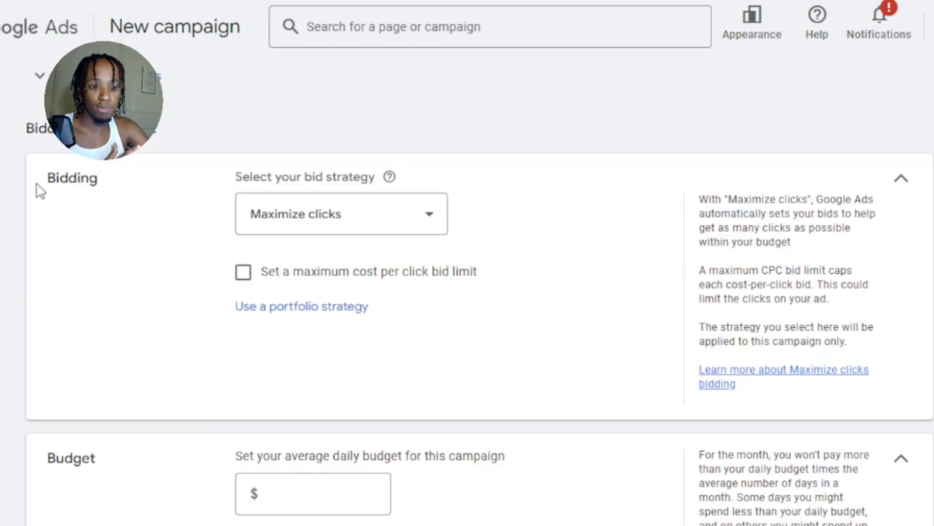
{"action": "left_click_drag", "start_coordinate": [40, 191], "coordinate": [148, 192]}
{"action": "left_click_drag", "start_coordinate": [29, 460], "coordinate": [127, 481]}
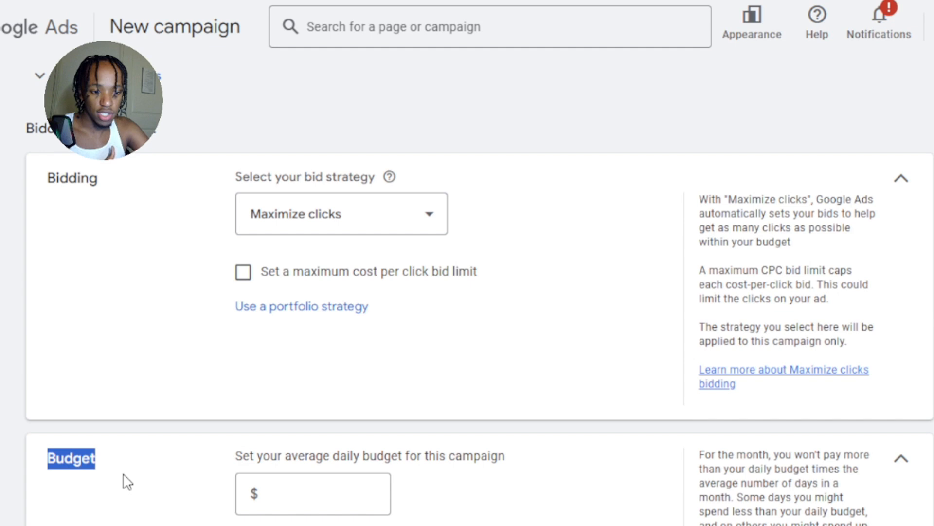
{"action": "left_click", "coordinate": [141, 261]}
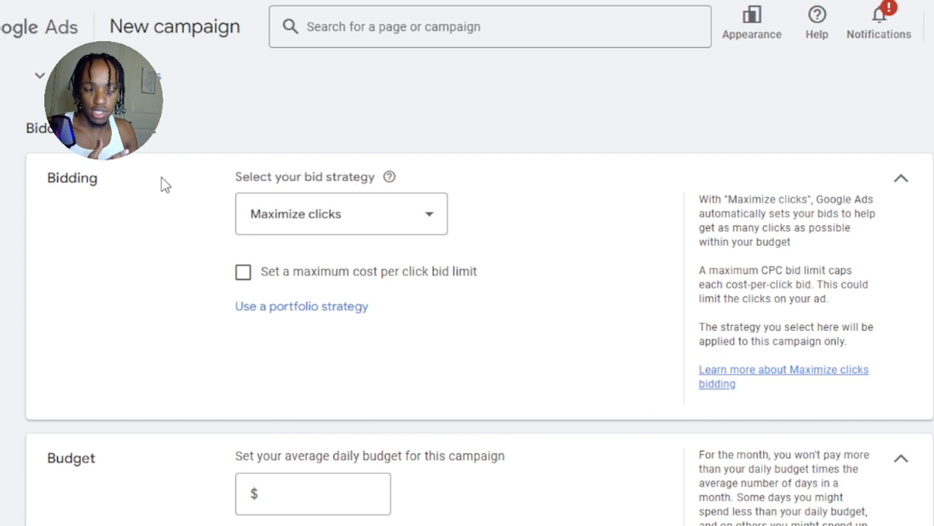
{"action": "left_click", "coordinate": [316, 215]}
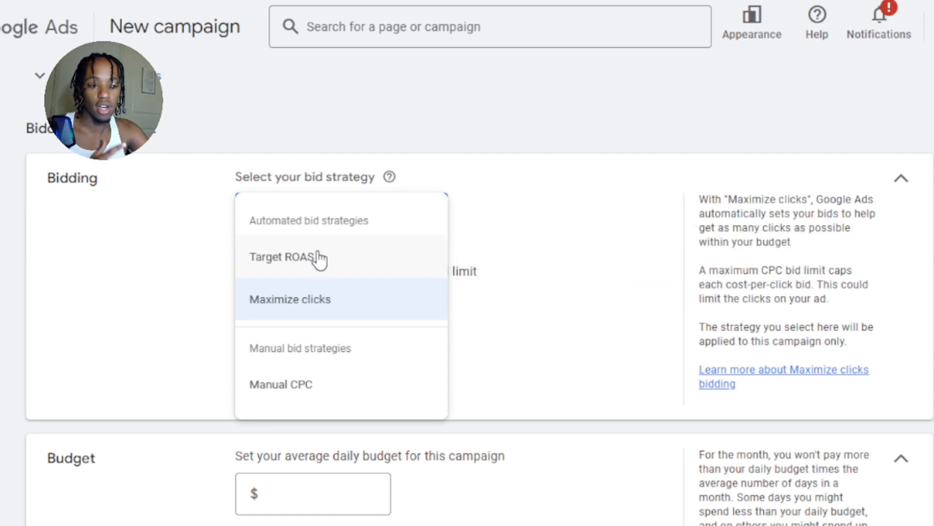
{"action": "mouse_move", "coordinate": [302, 258]}
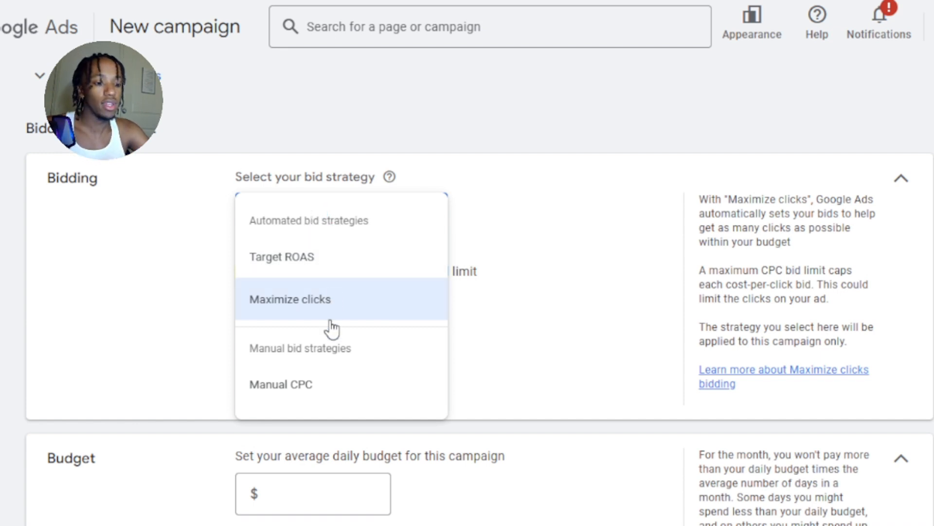
{"action": "left_click", "coordinate": [311, 384]}
Set the campaign's average daily budget to $8.33.
{"action": "scroll", "coordinate": [545, 312], "scroll_direction": "down", "scroll_amount": 2}
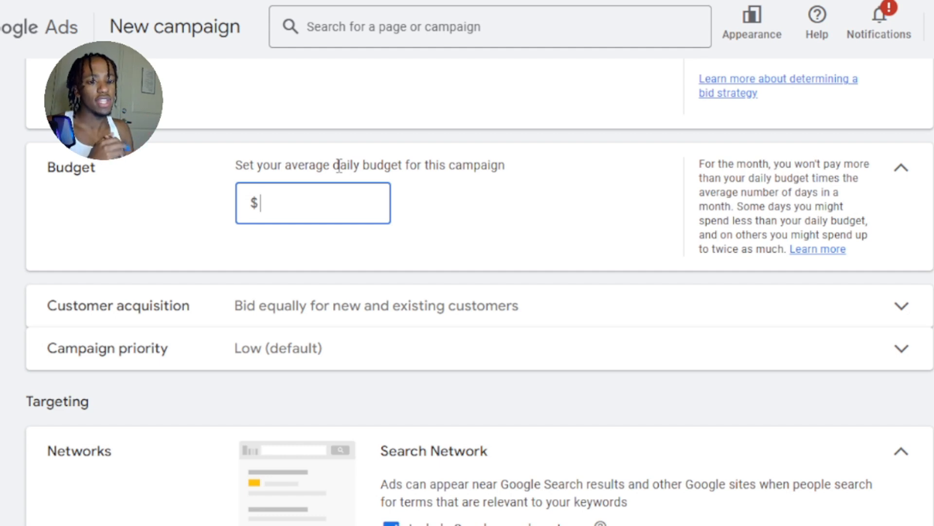
{"action": "type", "text": "8"}
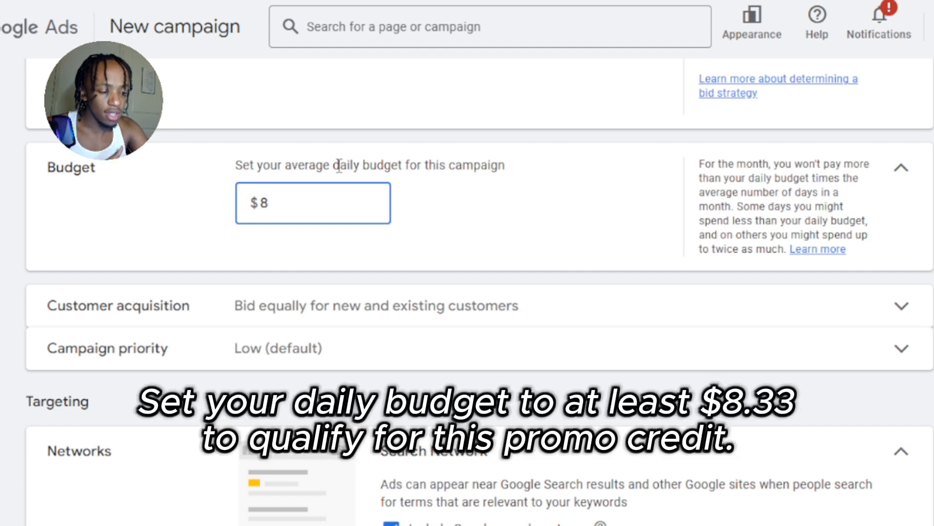
{"action": "type", "text": ".33"}
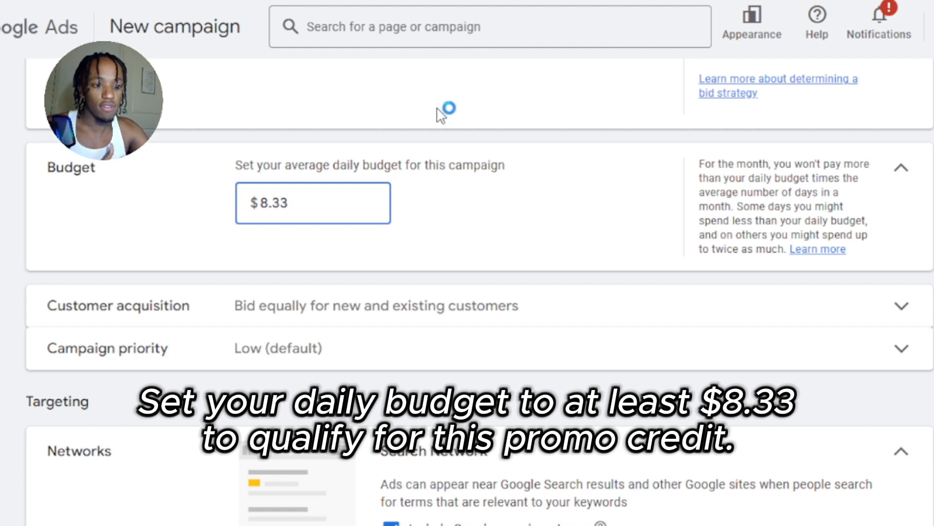
{"action": "left_click", "coordinate": [485, 170]}
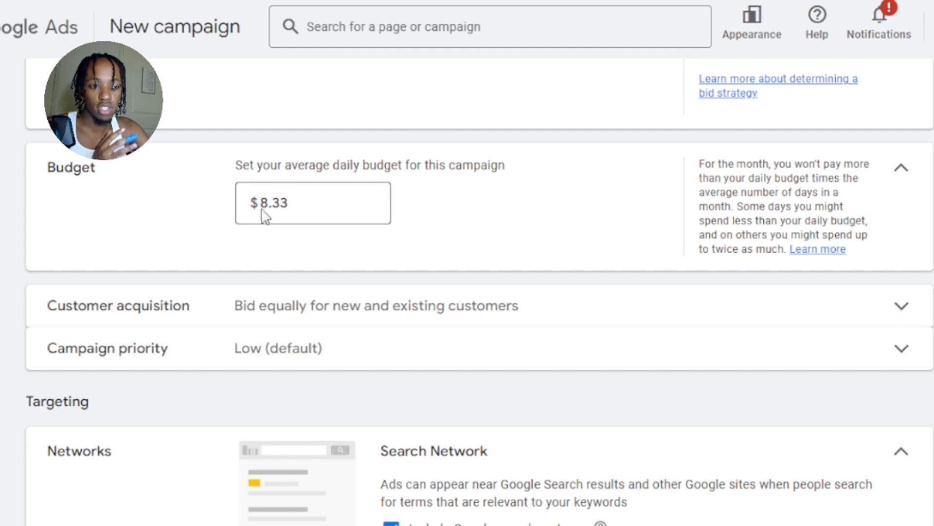
Set the campaign's average daily budget to $9.
{"action": "left_click", "coordinate": [327, 210]}
{"action": "double_click", "coordinate": [327, 211]}
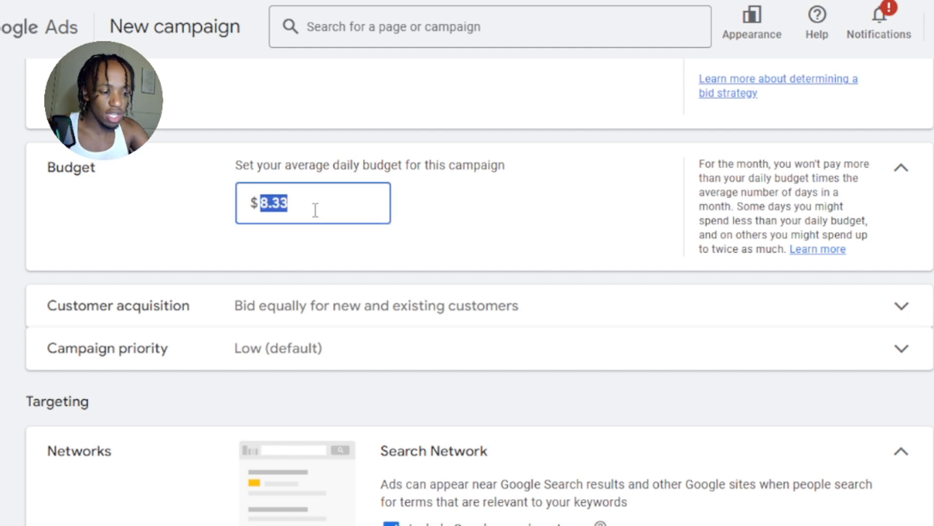
{"action": "type", "text": "9"}
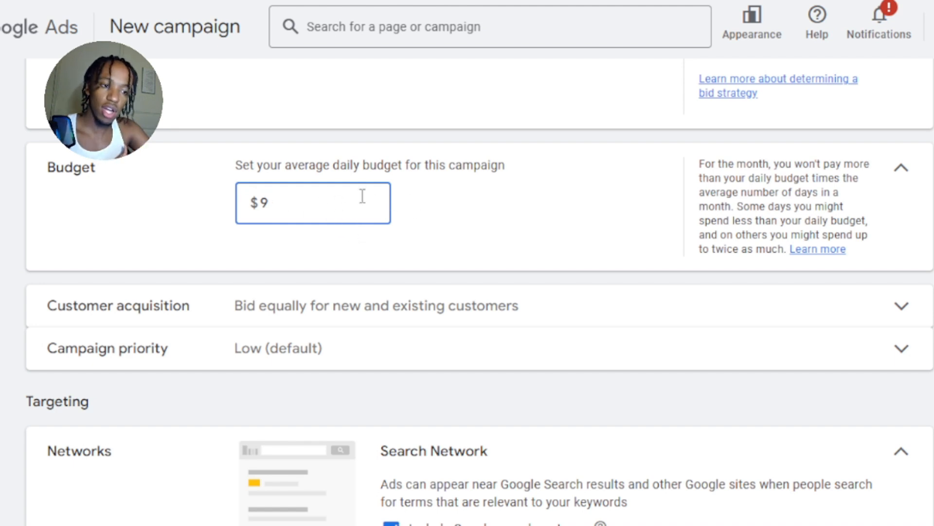
{"action": "double_click", "coordinate": [269, 203]}
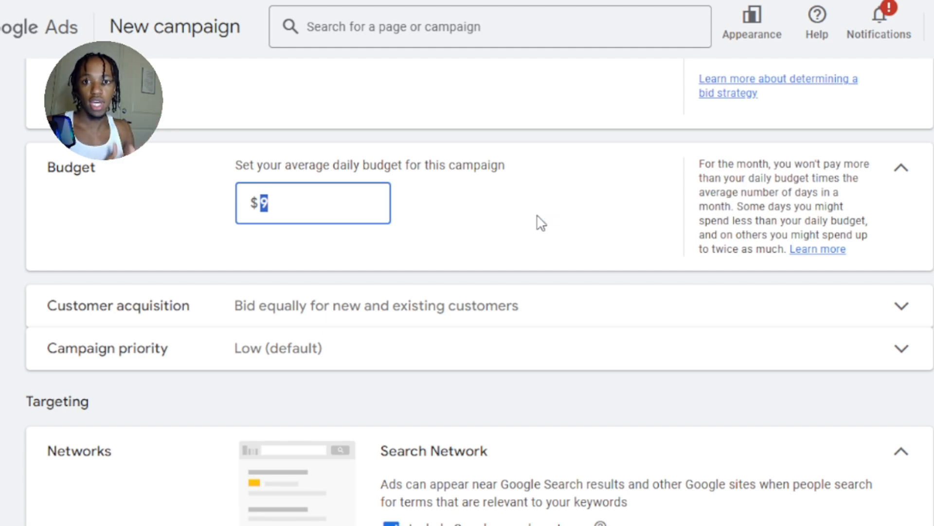
{"action": "left_click", "coordinate": [538, 216]}
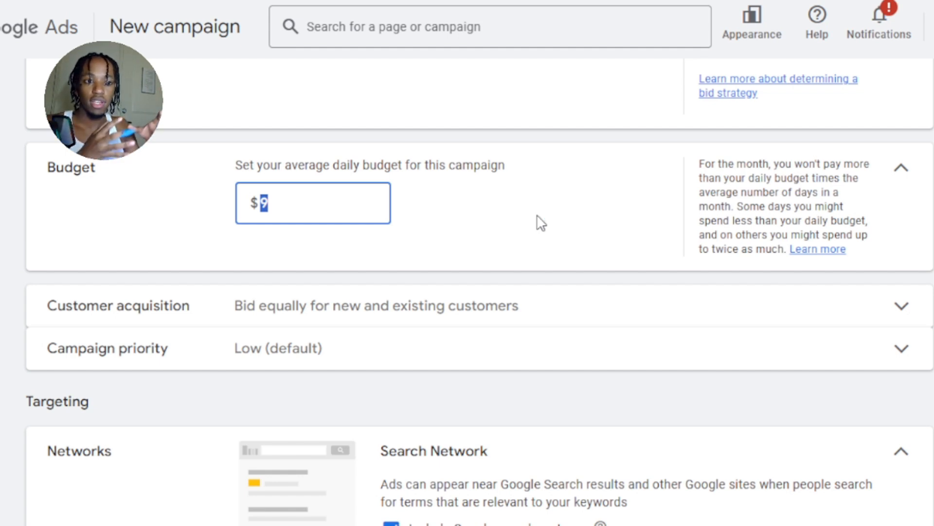
{"action": "left_click", "coordinate": [539, 217]}
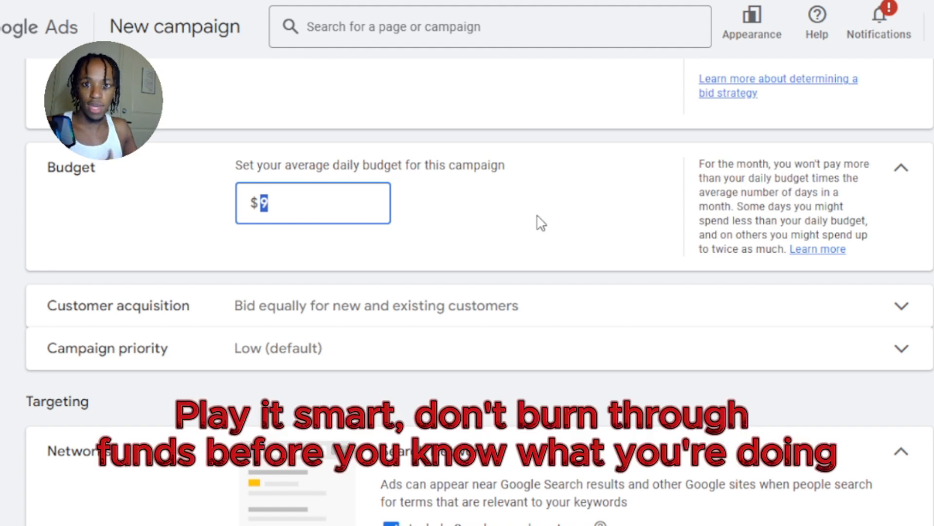
{"action": "left_click", "coordinate": [539, 218]}
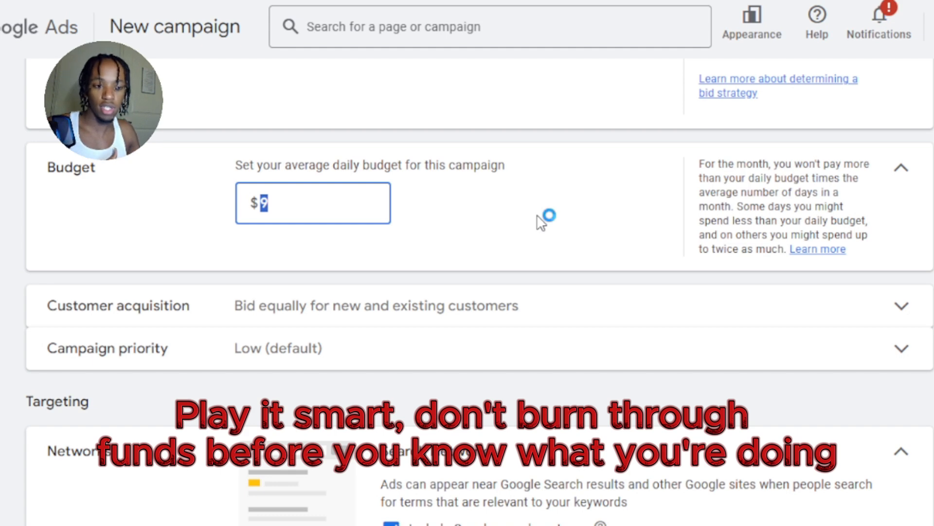
{"action": "left_click", "coordinate": [537, 216]}
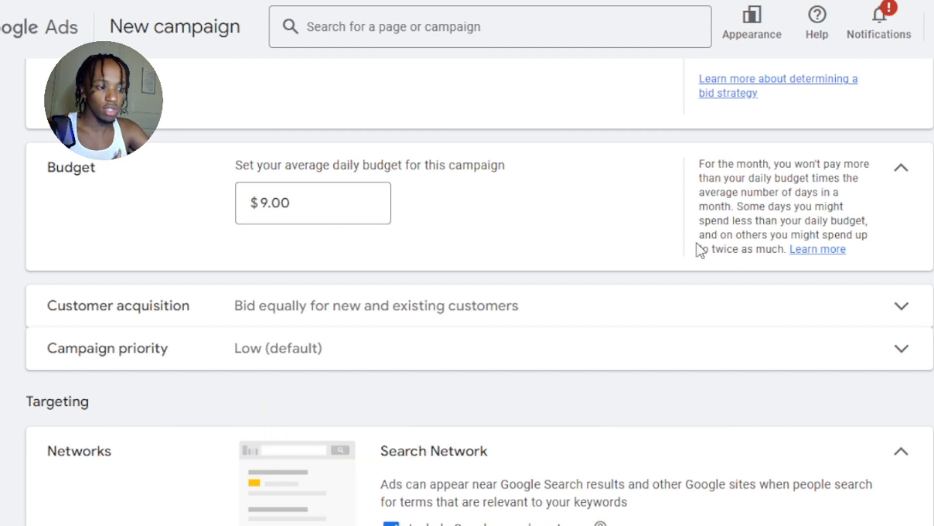
{"action": "left_click", "coordinate": [547, 227]}
{"action": "scroll", "coordinate": [552, 238], "scroll_direction": "down", "scroll_amount": 2}
{"action": "left_click", "coordinate": [549, 128]}
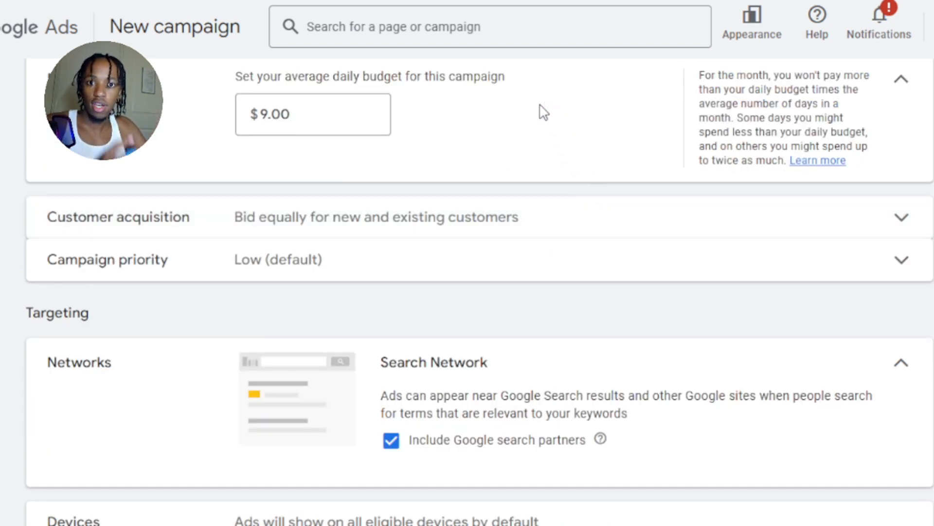
{"action": "left_click", "coordinate": [544, 112]}
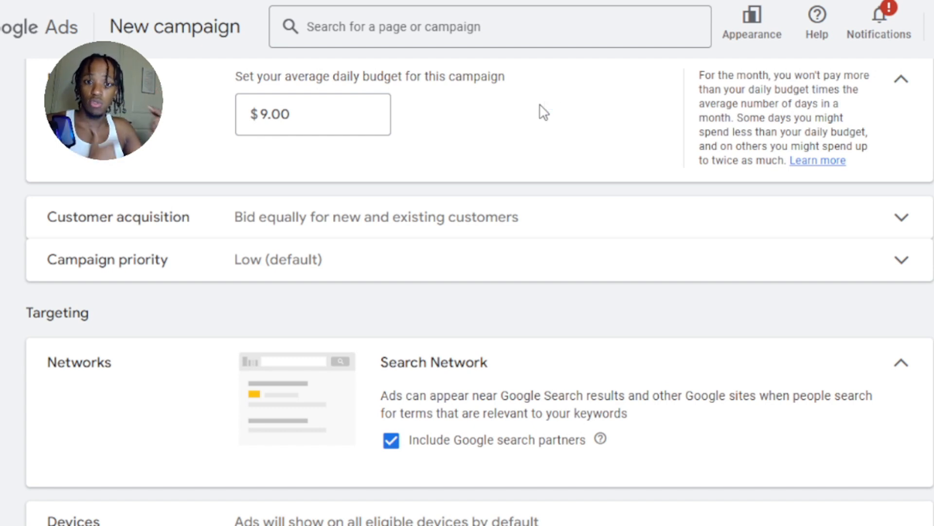
{"action": "left_click", "coordinate": [543, 112]}
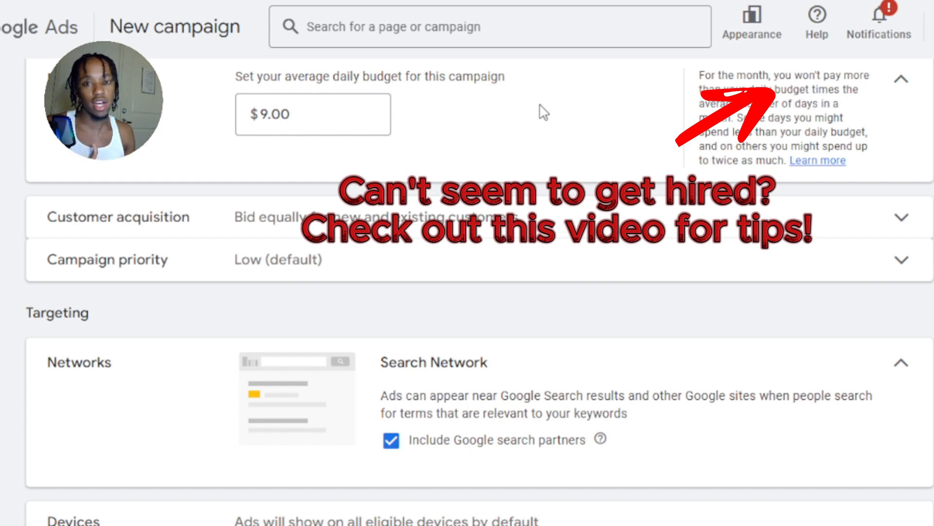
{"action": "left_click", "coordinate": [543, 111]}
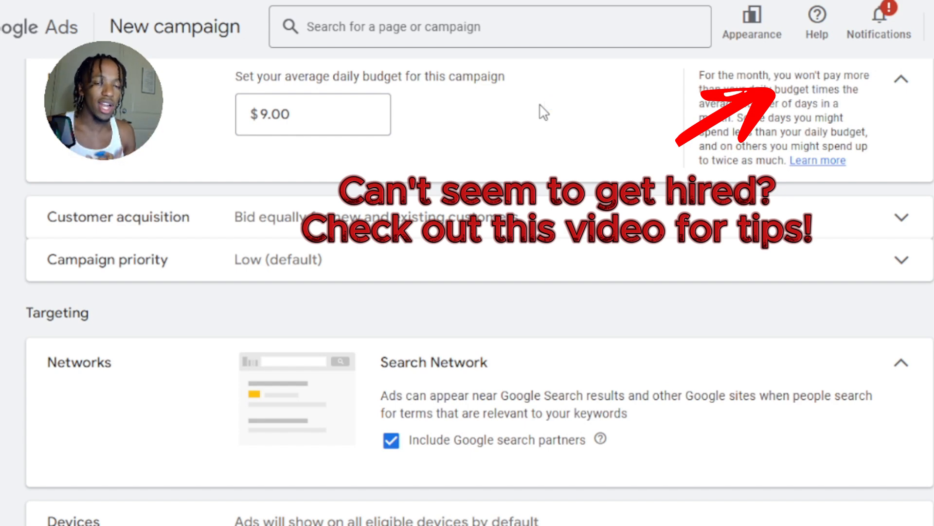
{"action": "left_click", "coordinate": [544, 112]}
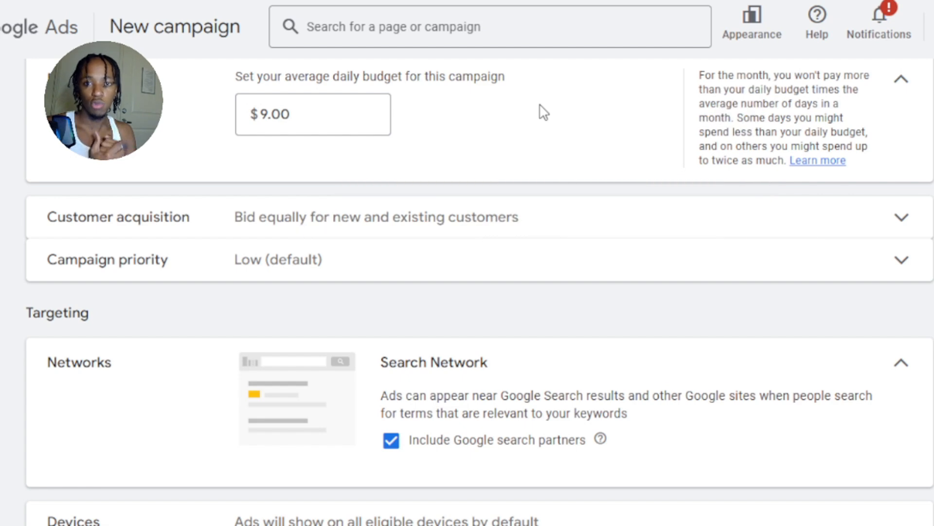
{"action": "left_click", "coordinate": [544, 112]}
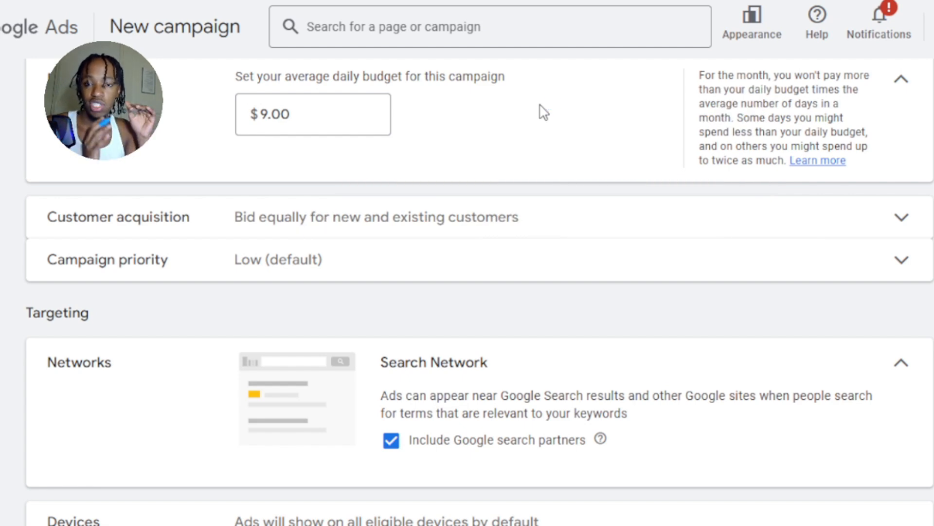
Examine the campaign's customer acquisition settings and campaign priority options, leaving both sections collapsed.
{"action": "left_click", "coordinate": [544, 112]}
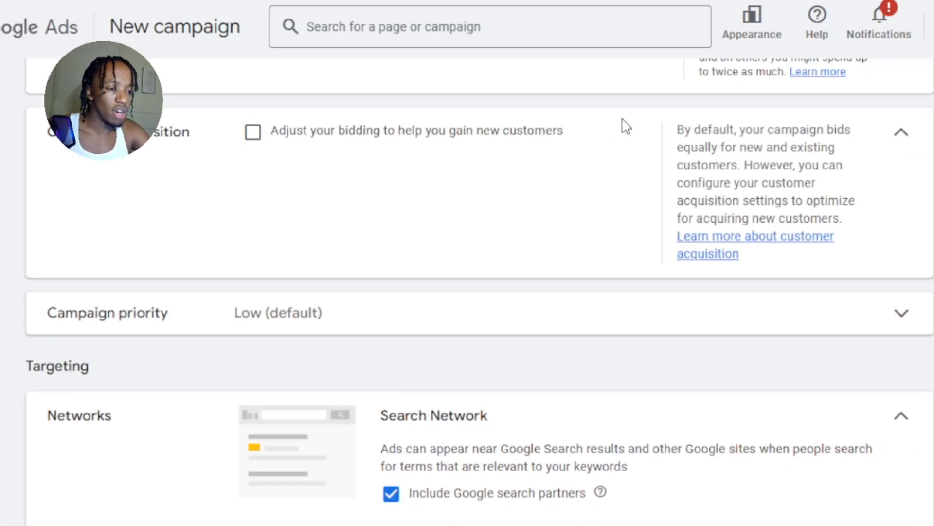
{"action": "left_click", "coordinate": [902, 134]}
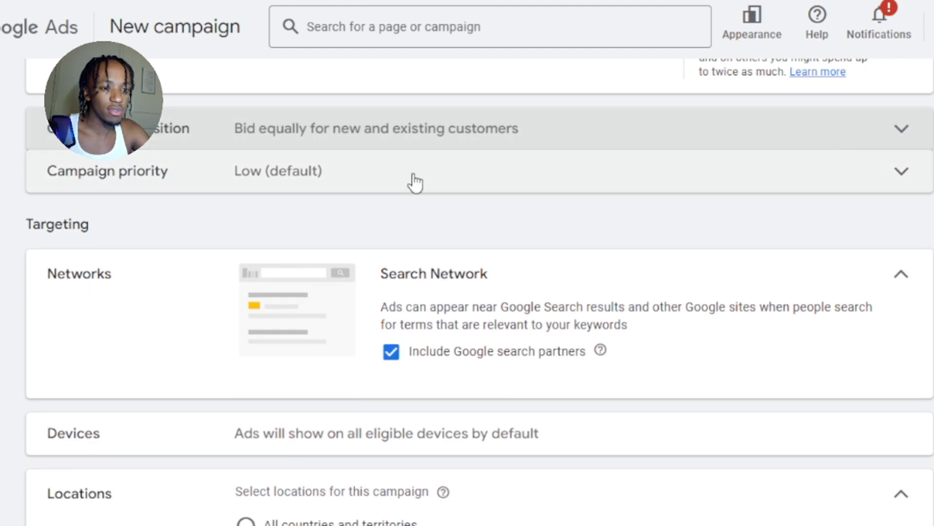
{"action": "left_click", "coordinate": [328, 187]}
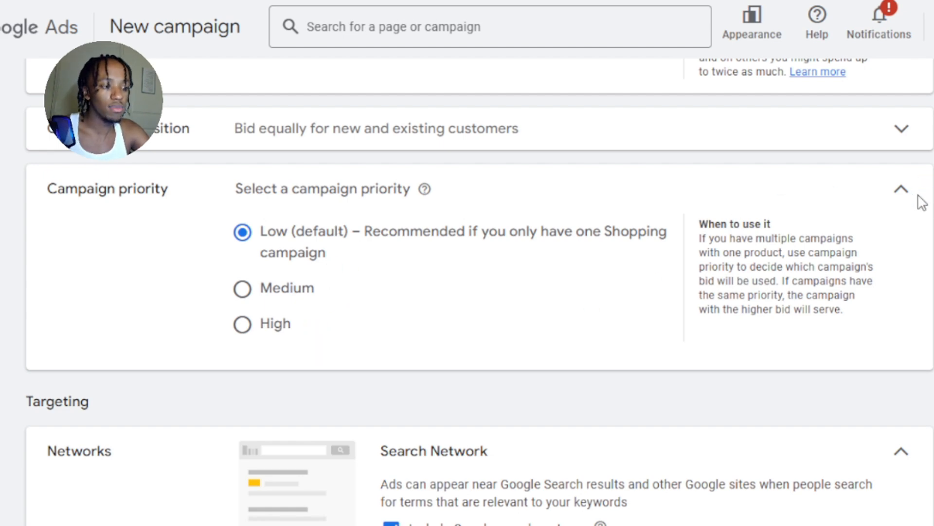
{"action": "left_click", "coordinate": [902, 190]}
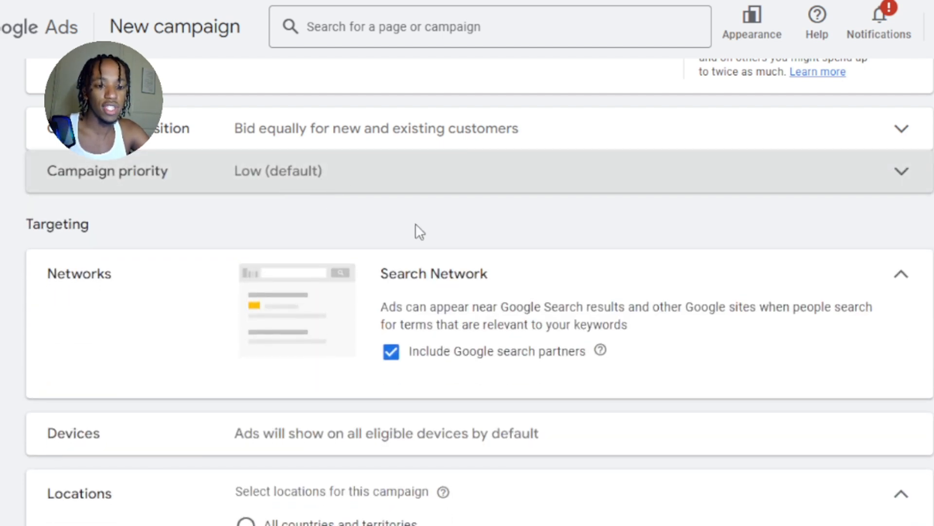
Target the campaign at United States and Canada, and switch its location back to United States.
{"action": "scroll", "coordinate": [664, 253], "scroll_direction": "down", "scroll_amount": 3}
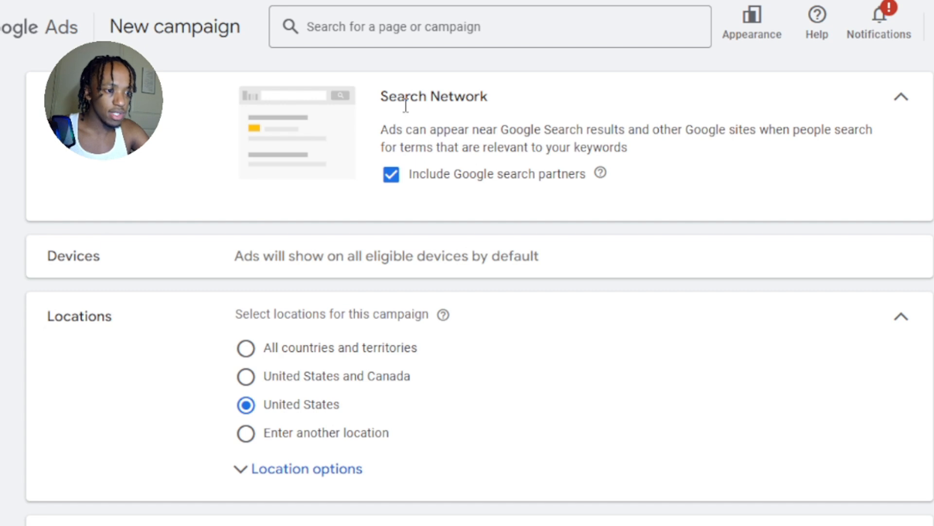
{"action": "scroll", "coordinate": [474, 240], "scroll_direction": "down", "scroll_amount": 2}
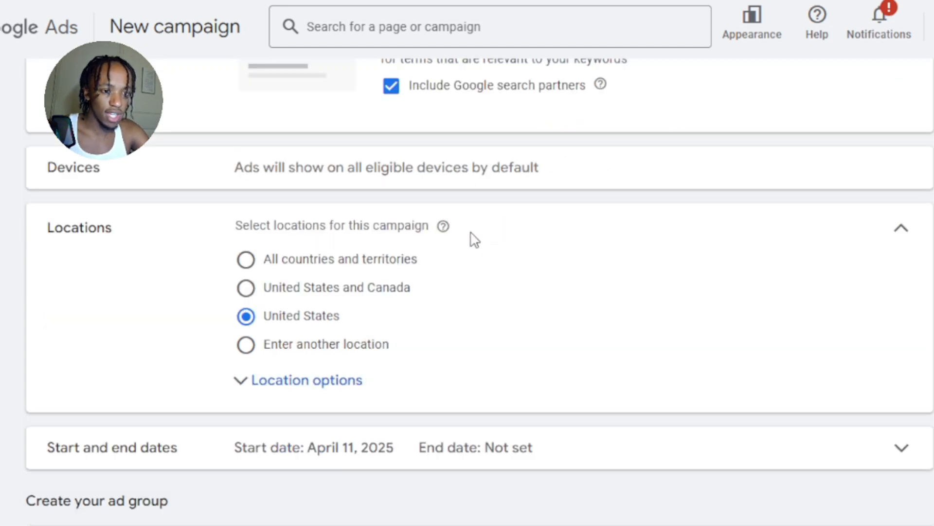
{"action": "scroll", "coordinate": [307, 182], "scroll_direction": "down", "scroll_amount": 2}
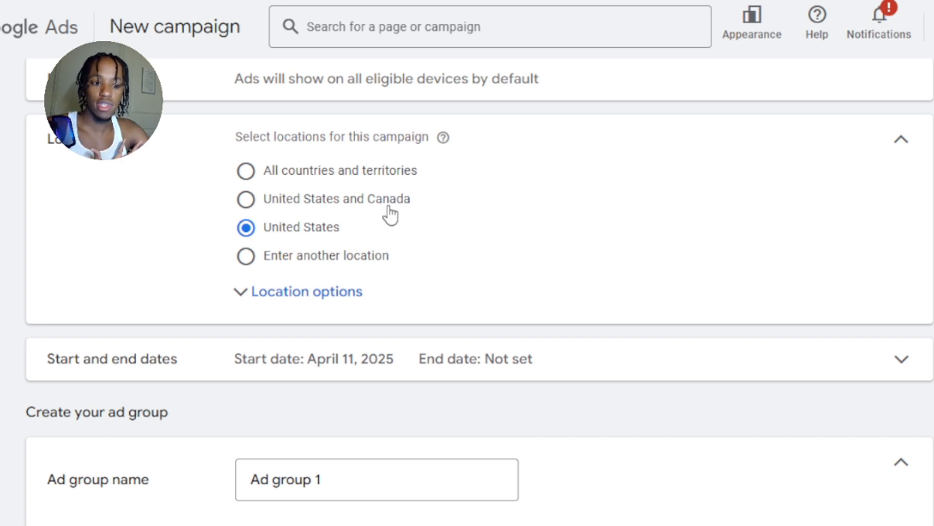
{"action": "left_click", "coordinate": [334, 206]}
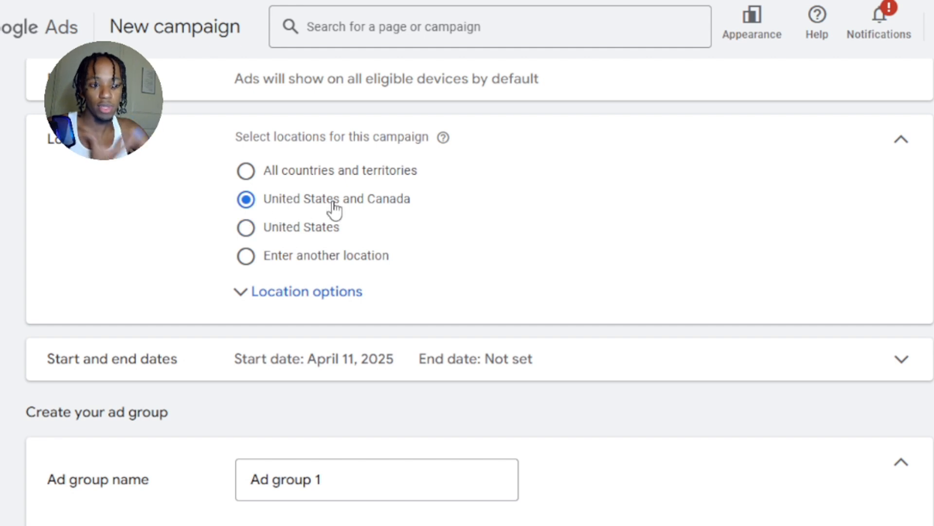
{"action": "left_click", "coordinate": [303, 237]}
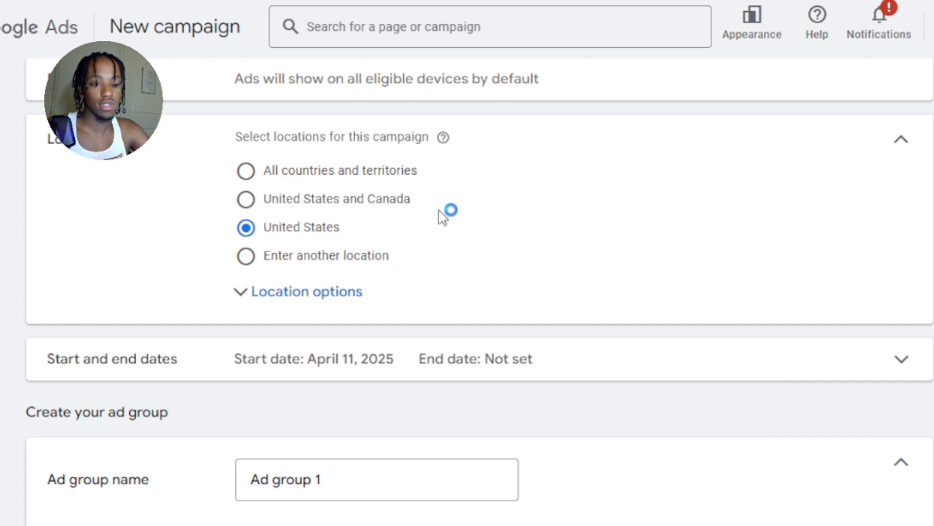
Expand the campaign's start and end dates, and review the bid strategy, budget and targeting settings.
{"action": "scroll", "coordinate": [519, 210], "scroll_direction": "down", "scroll_amount": 5}
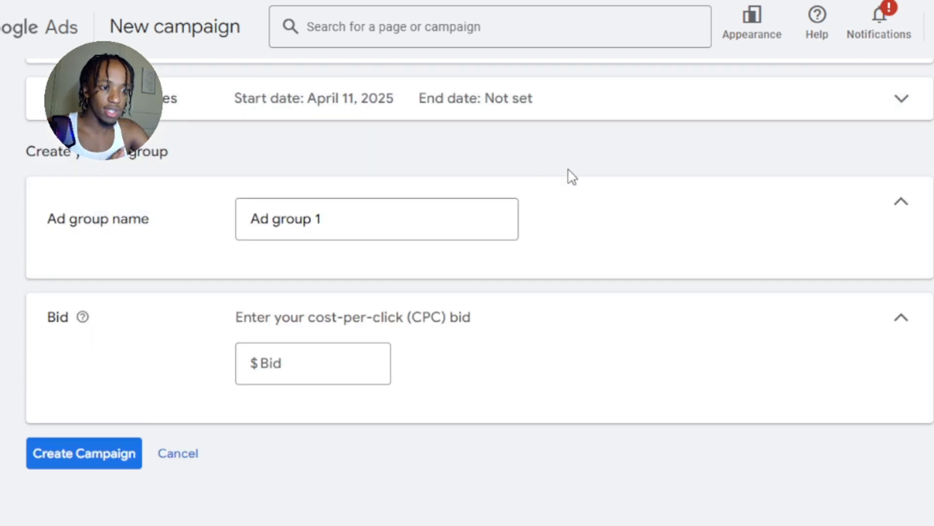
{"action": "left_click", "coordinate": [597, 119]}
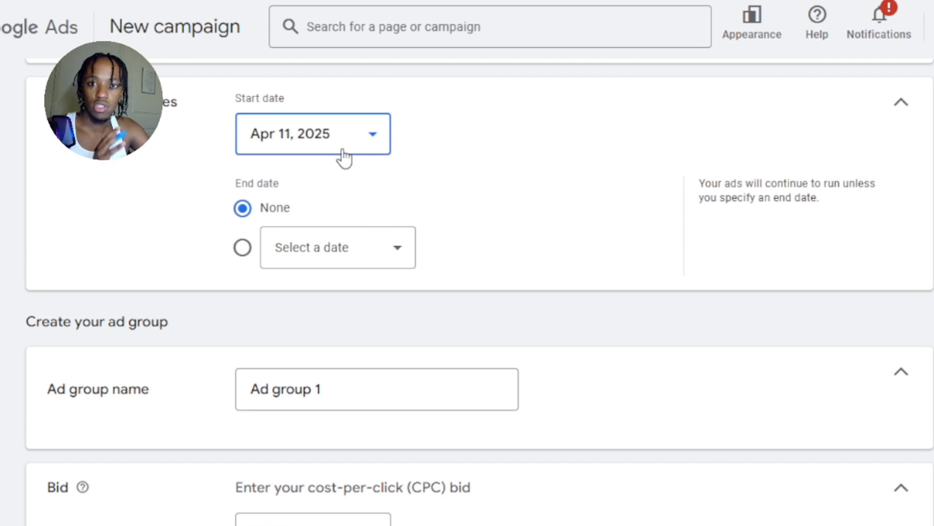
{"action": "scroll", "coordinate": [307, 162], "scroll_direction": "up", "scroll_amount": 2}
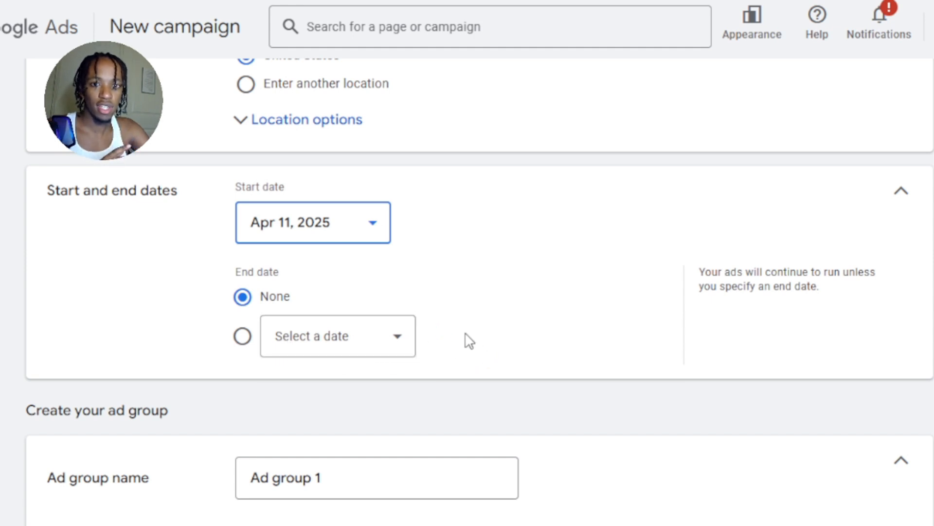
{"action": "scroll", "coordinate": [511, 321], "scroll_direction": "up", "scroll_amount": 10}
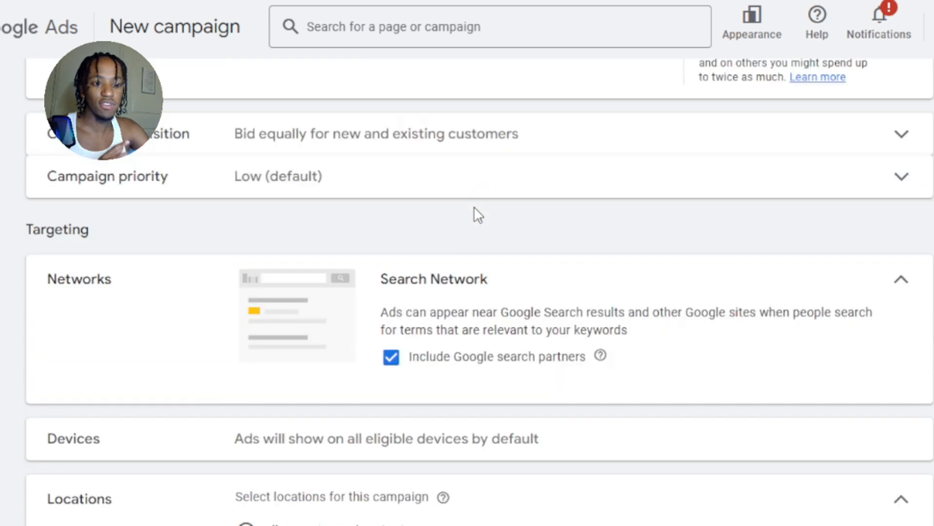
{"action": "scroll", "coordinate": [479, 215], "scroll_direction": "up", "scroll_amount": 5}
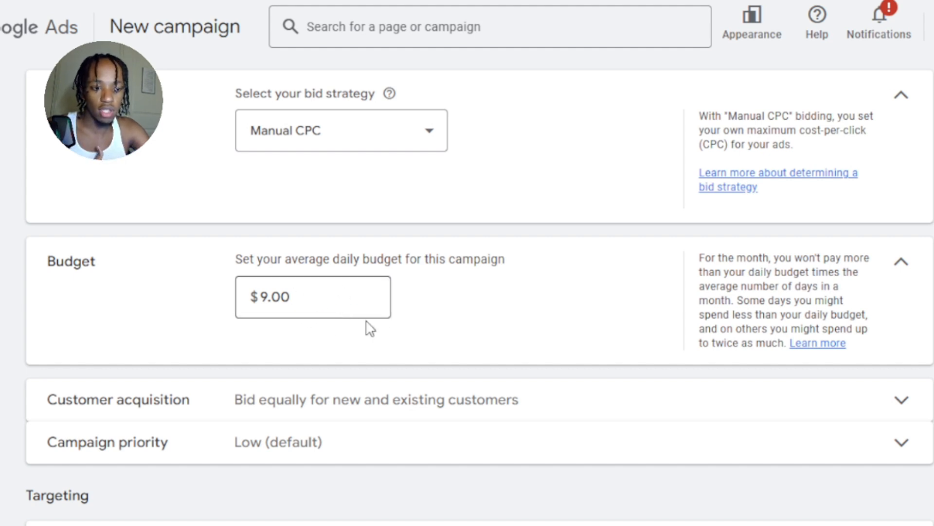
{"action": "scroll", "coordinate": [509, 228], "scroll_direction": "down", "scroll_amount": 15}
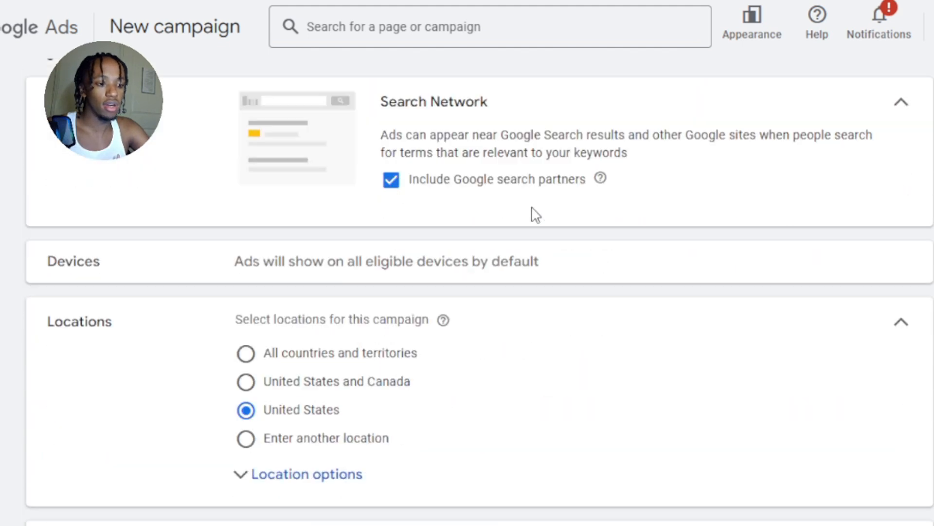
{"action": "scroll", "coordinate": [537, 231], "scroll_direction": "down", "scroll_amount": 3}
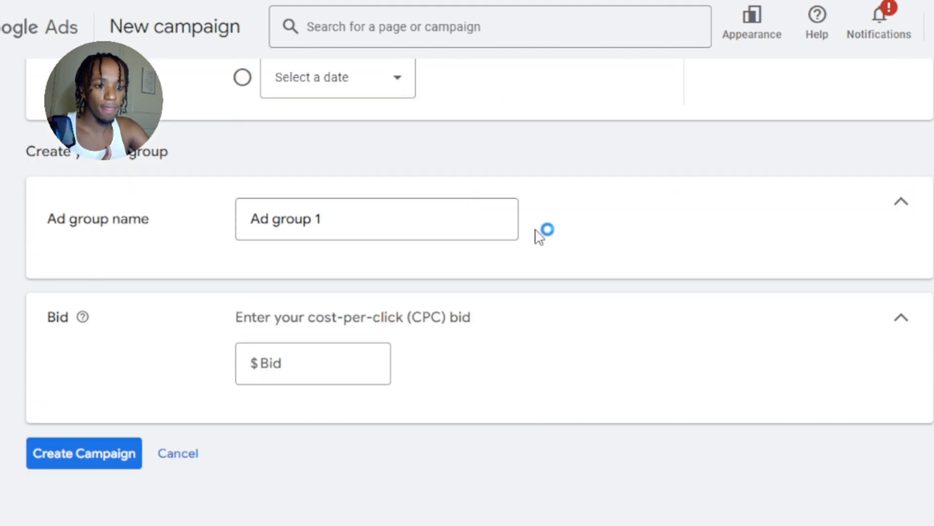
Name the ad group "Starter Ad Group".
{"action": "scroll", "coordinate": [542, 228], "scroll_direction": "up", "scroll_amount": 2}
{"action": "triple_click", "coordinate": [408, 303]}
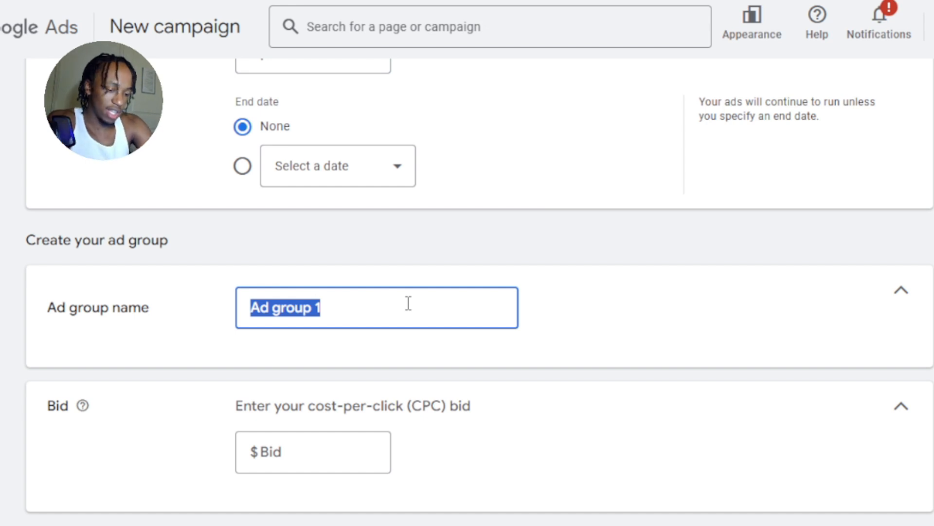
{"action": "type", "text": "Start"}
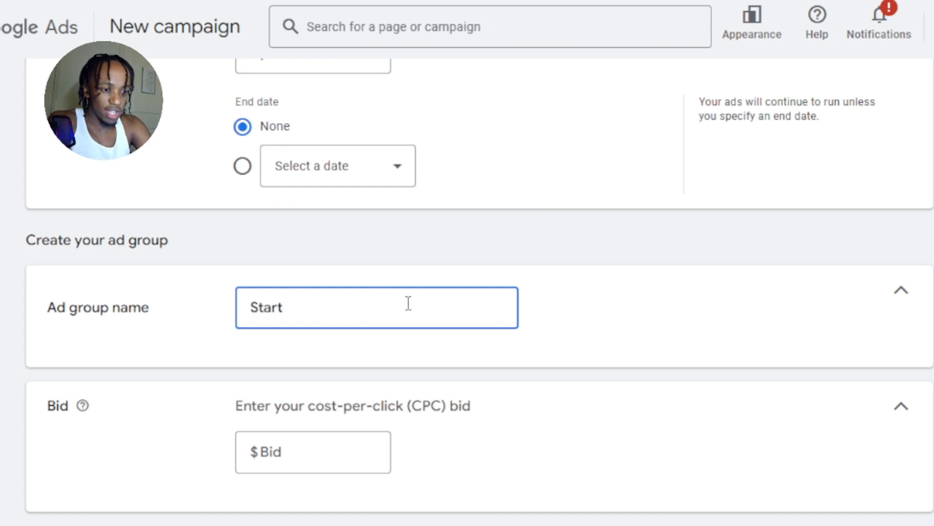
{"action": "type", "text": "er Ad "}
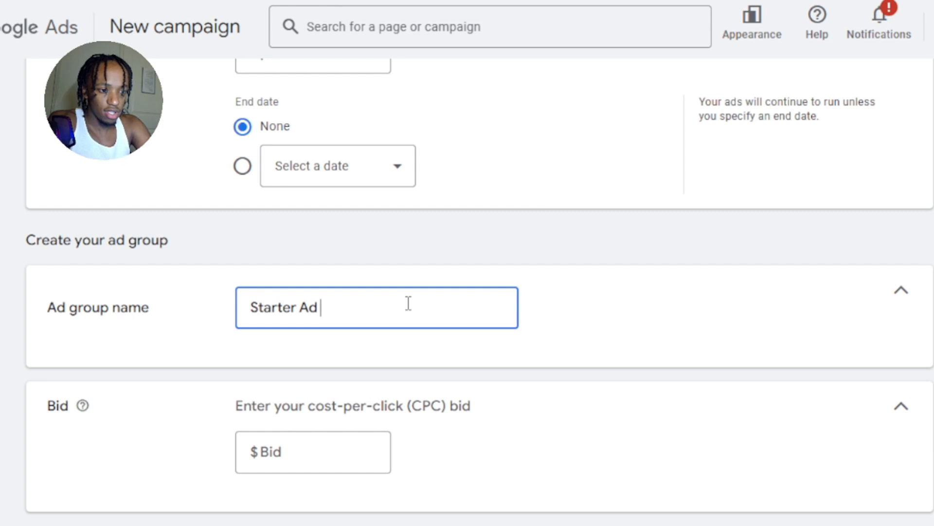
{"action": "type", "text": "Group"}
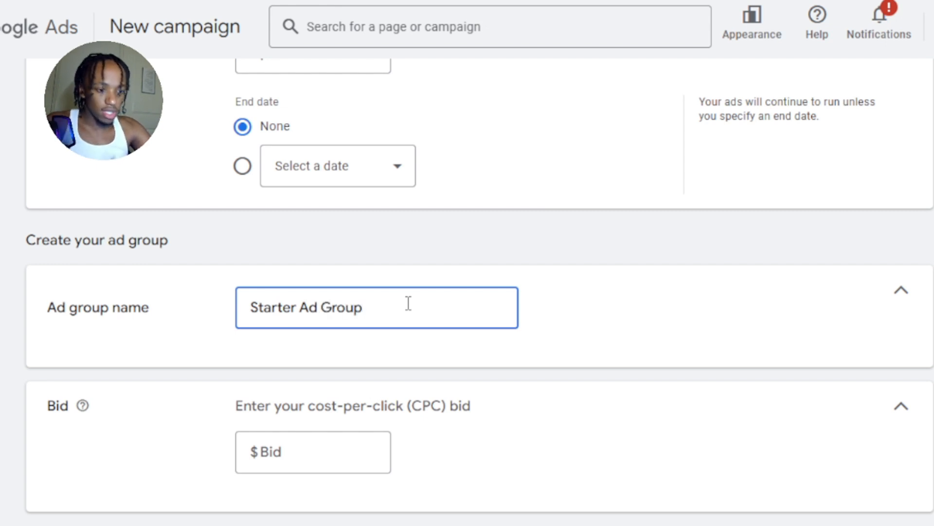
Enter 0.30-0.70 as the ad group's cost-per-click (CPC) bid.
{"action": "scroll", "coordinate": [376, 226], "scroll_direction": "down", "scroll_amount": 2}
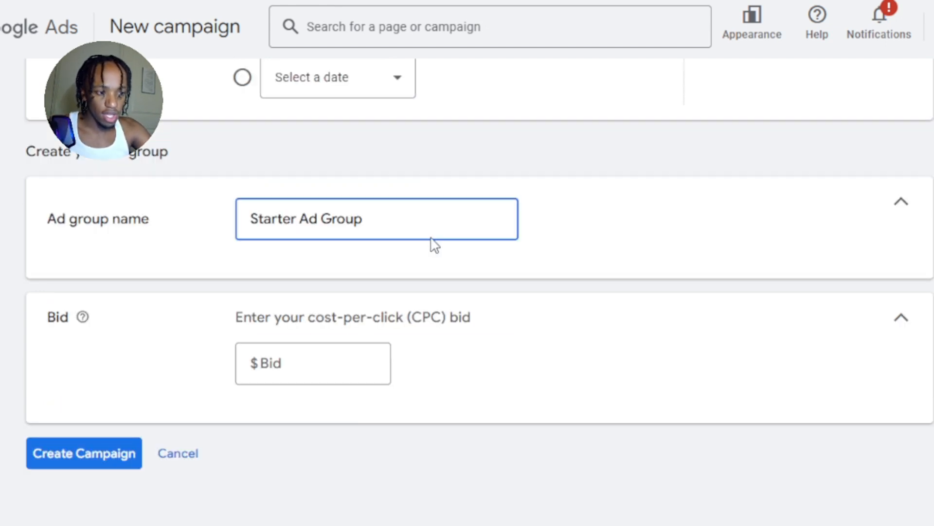
{"action": "left_click", "coordinate": [302, 372]}
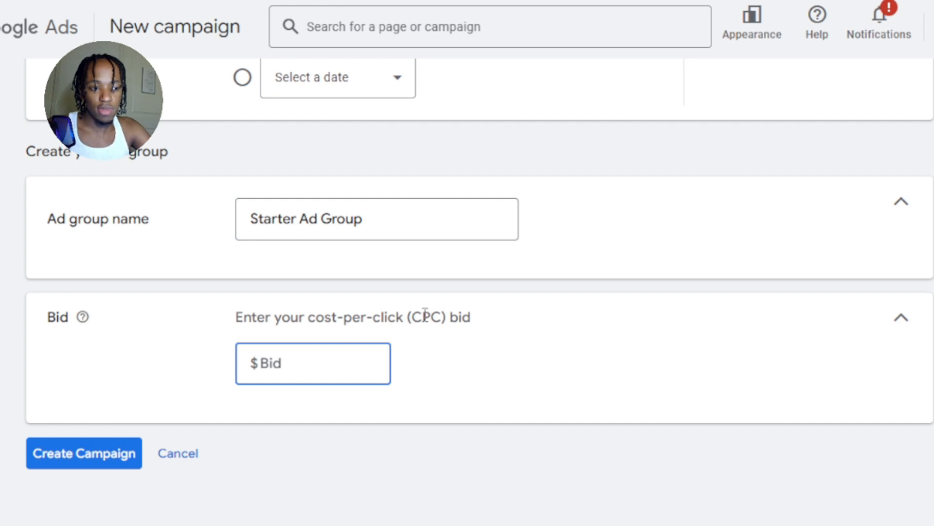
{"action": "left_click_drag", "start_coordinate": [419, 317], "coordinate": [463, 317]}
{"action": "left_click", "coordinate": [460, 360]}
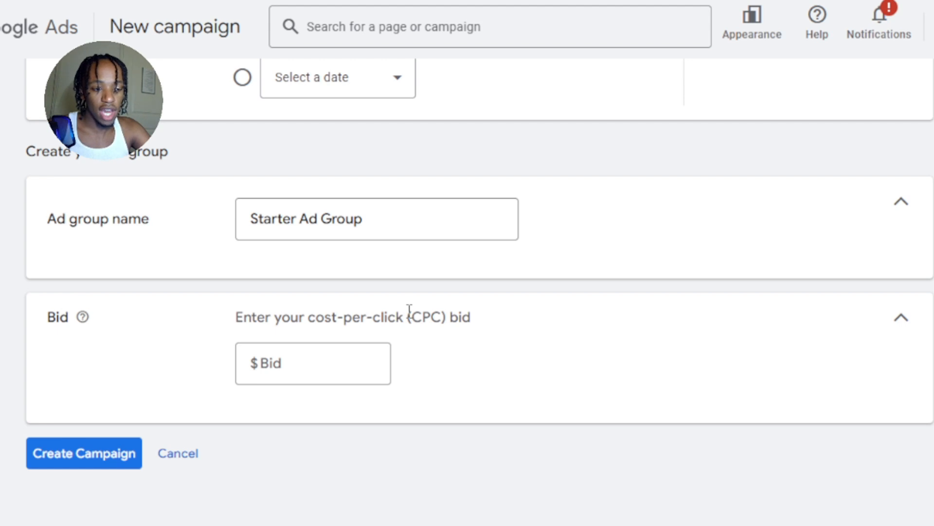
{"action": "left_click_drag", "start_coordinate": [409, 311], "coordinate": [484, 329]}
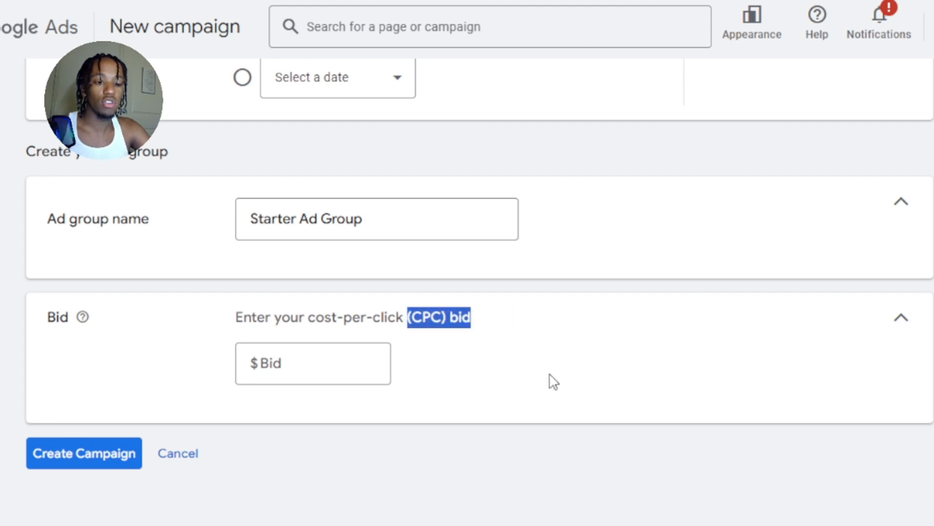
{"action": "left_click", "coordinate": [315, 358]}
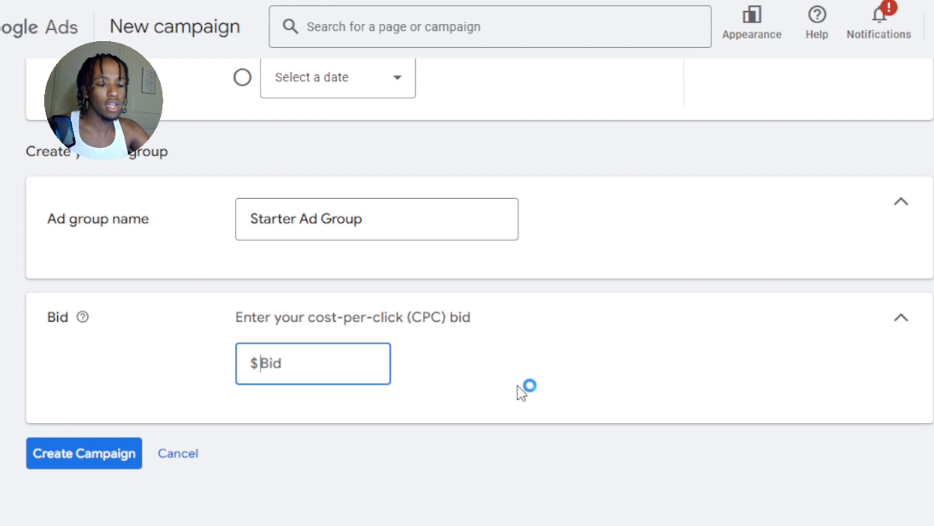
{"action": "type", "text": "0"}
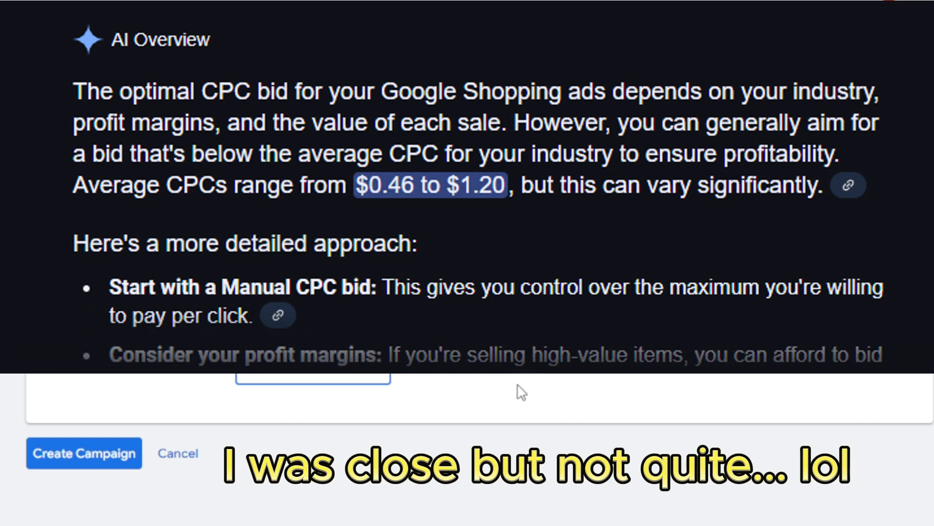
{"action": "key", "text": "BackSpace"}
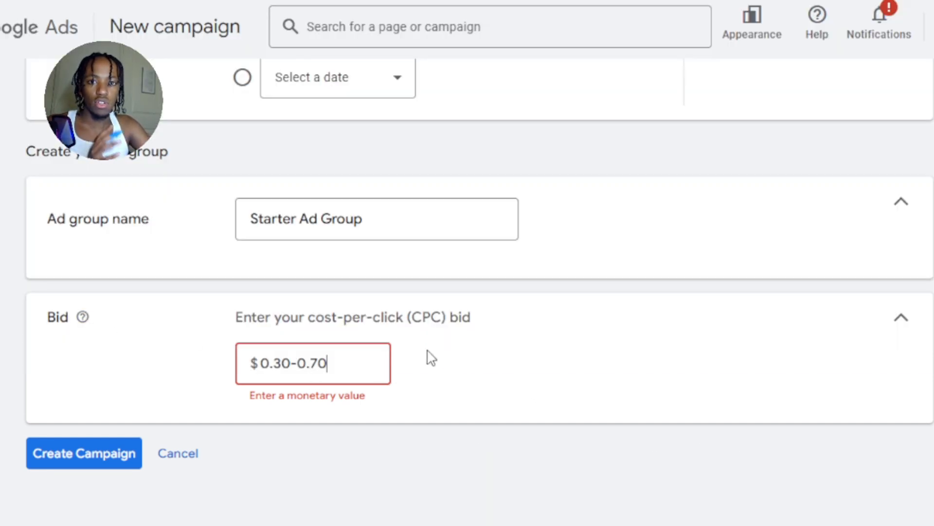
{"action": "left_click_drag", "start_coordinate": [412, 317], "coordinate": [448, 327]}
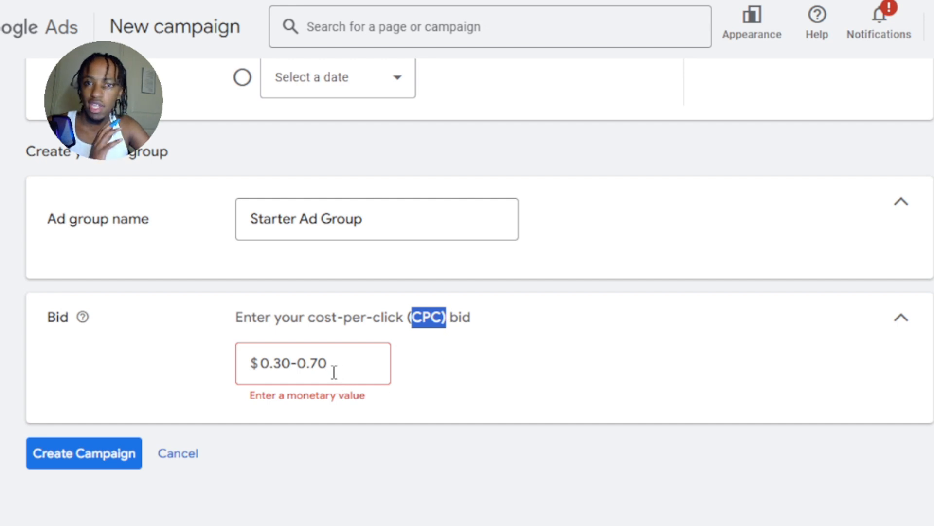
{"action": "left_click", "coordinate": [449, 348]}
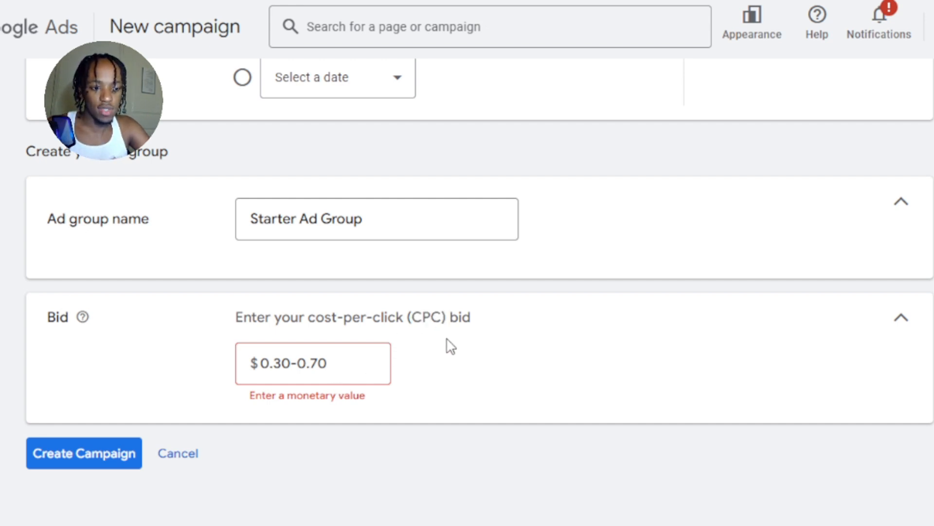
{"action": "left_click_drag", "start_coordinate": [414, 315], "coordinate": [441, 326]}
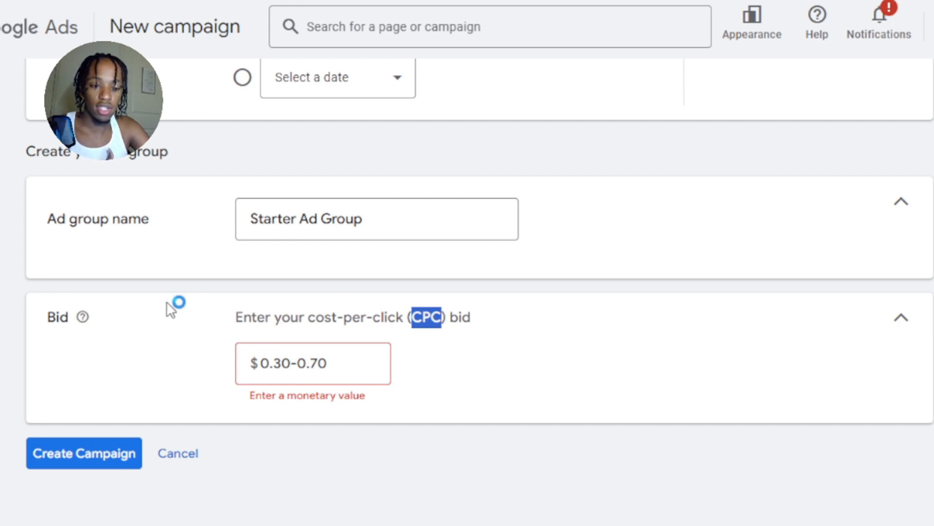
{"action": "mouse_move", "coordinate": [84, 318]}
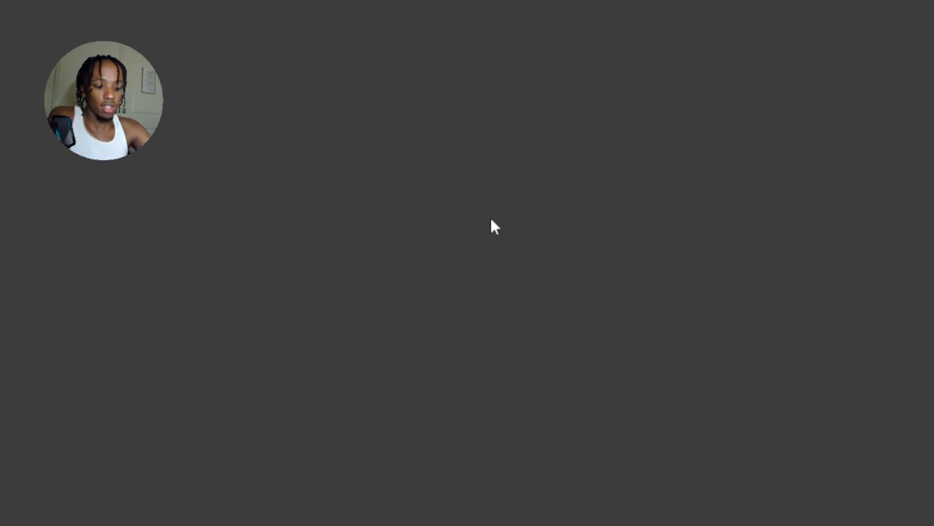
Search Google for "living room couch set" and browse back and forth through the sponsored product listings.
{"action": "type", "text": "living room"}
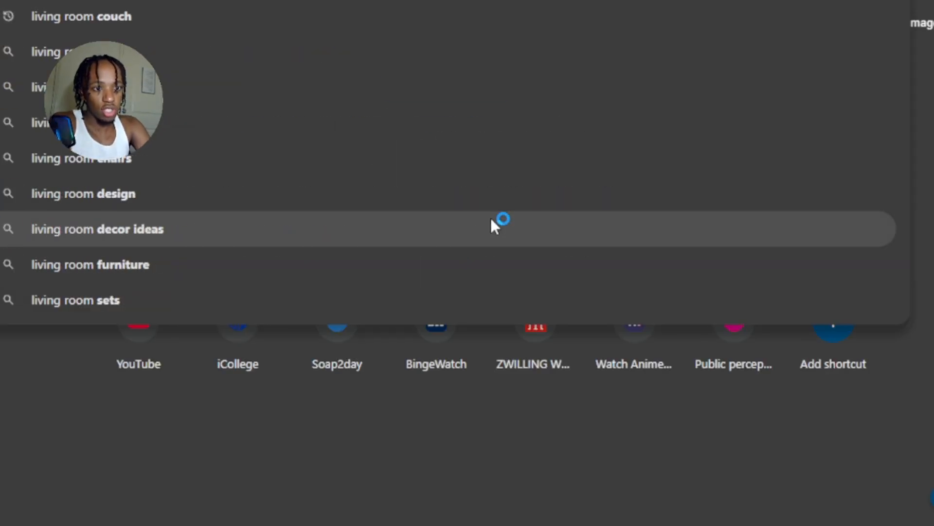
{"action": "type", "text": " couches"}
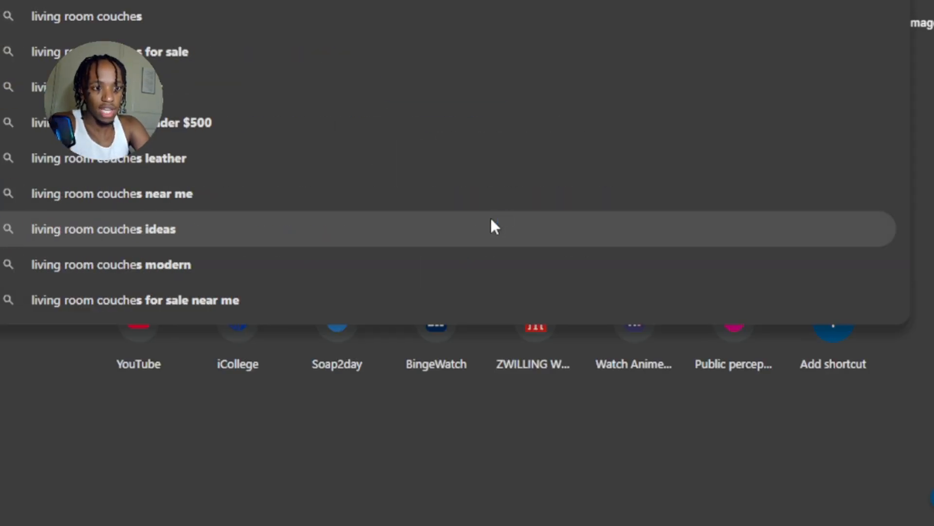
{"action": "key", "text": "BackSpace"}
{"action": "key", "text": "BackSpace"}
{"action": "type", "text": "sets"}
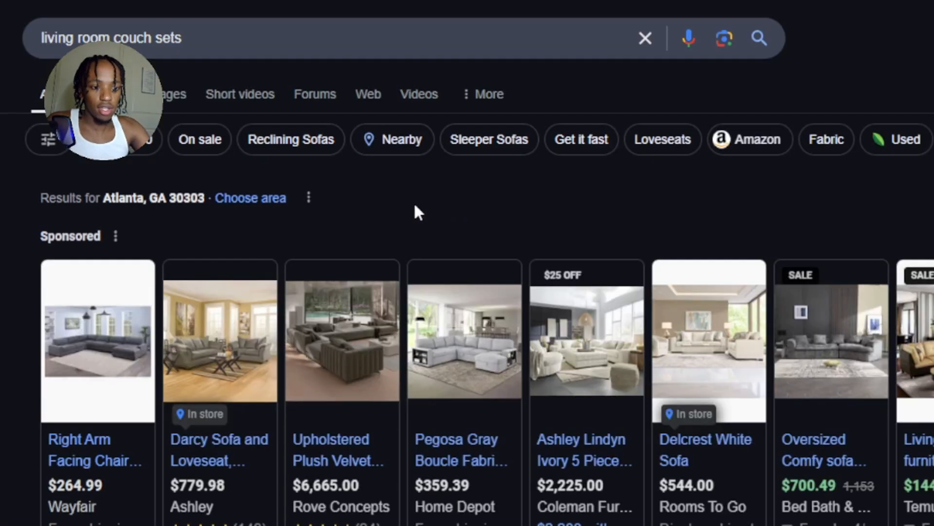
{"action": "scroll", "coordinate": [514, 208], "scroll_direction": "down", "scroll_amount": 1}
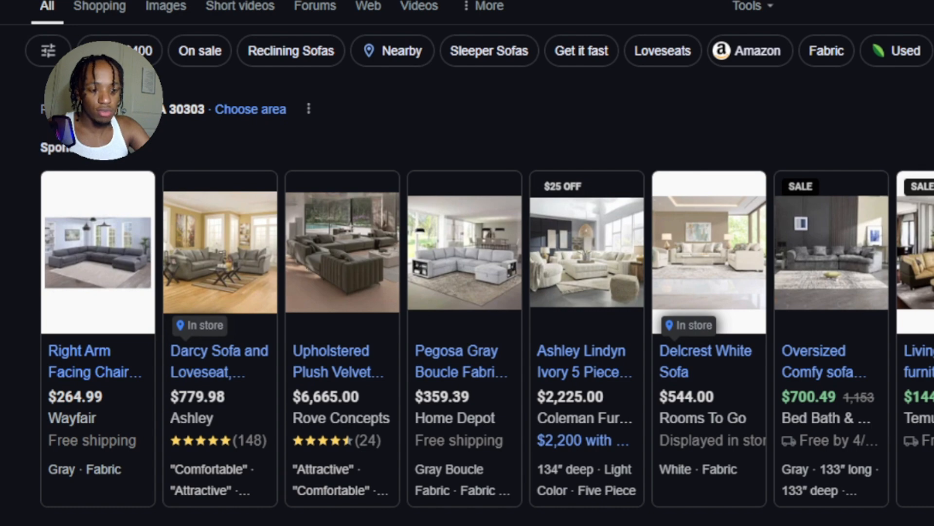
{"action": "left_click", "coordinate": [933, 329]}
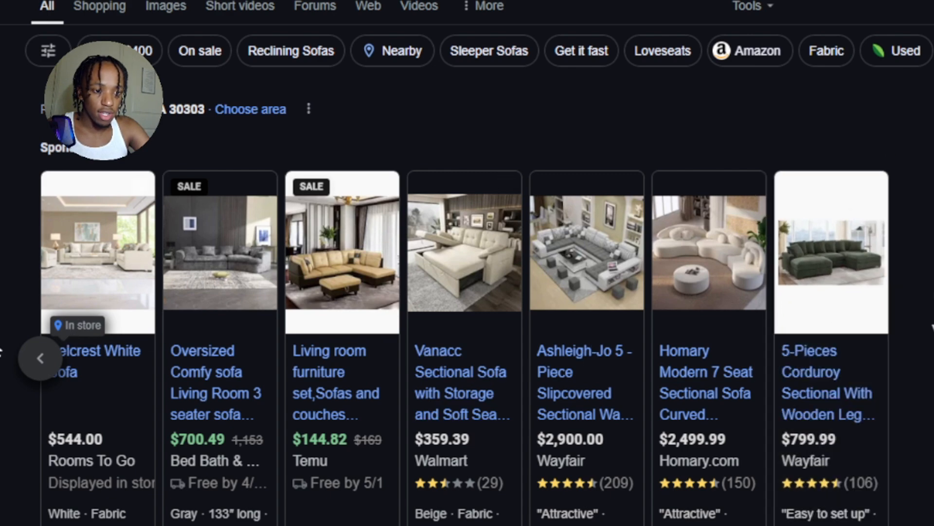
{"action": "left_click", "coordinate": [37, 363]}
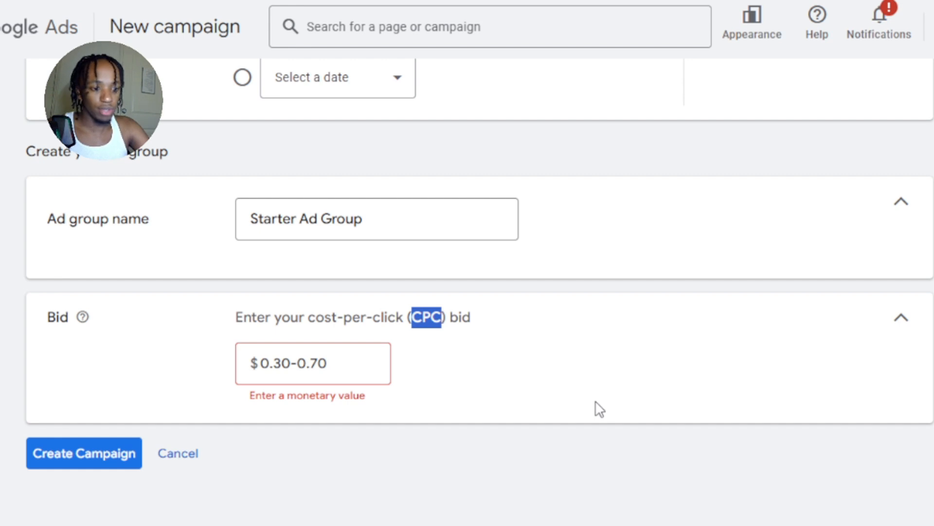
Replace the ad group's cost-per-click (CPC) bid with $0.40 and create the campaign.
{"action": "double_click", "coordinate": [330, 362]}
{"action": "key", "text": "ctrl+a"}
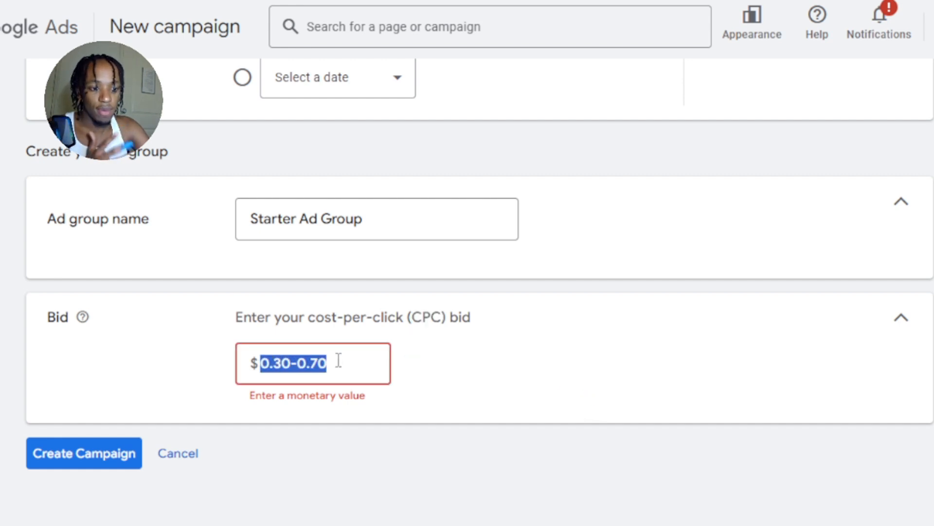
{"action": "key", "text": "BackSpace"}
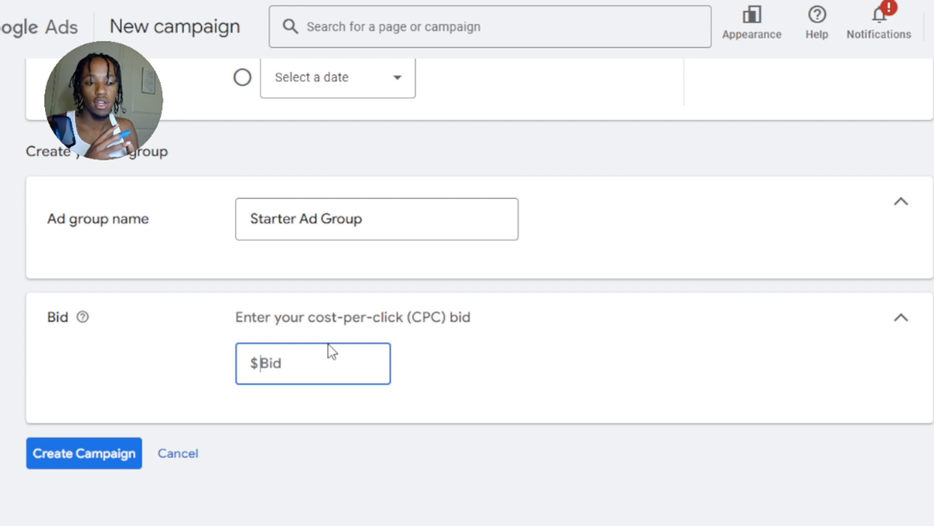
{"action": "left_click", "coordinate": [330, 346]}
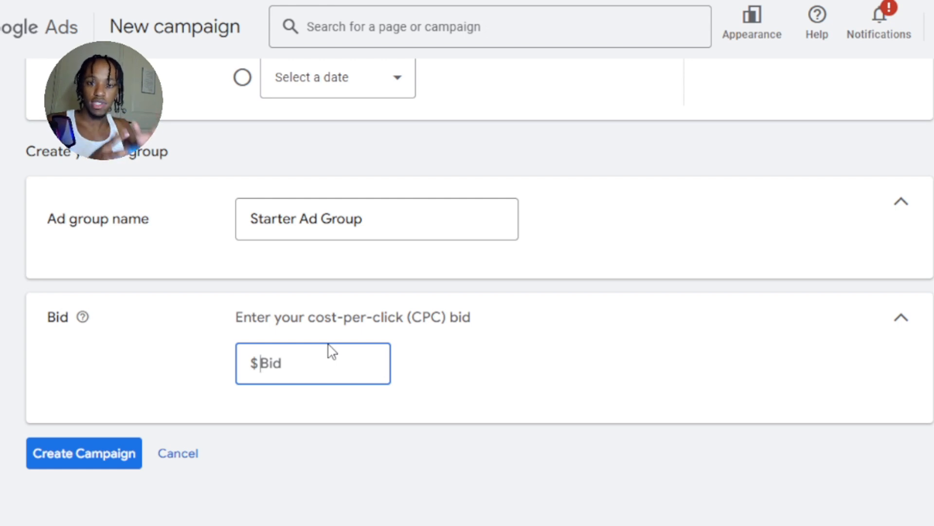
{"action": "left_click", "coordinate": [330, 346]}
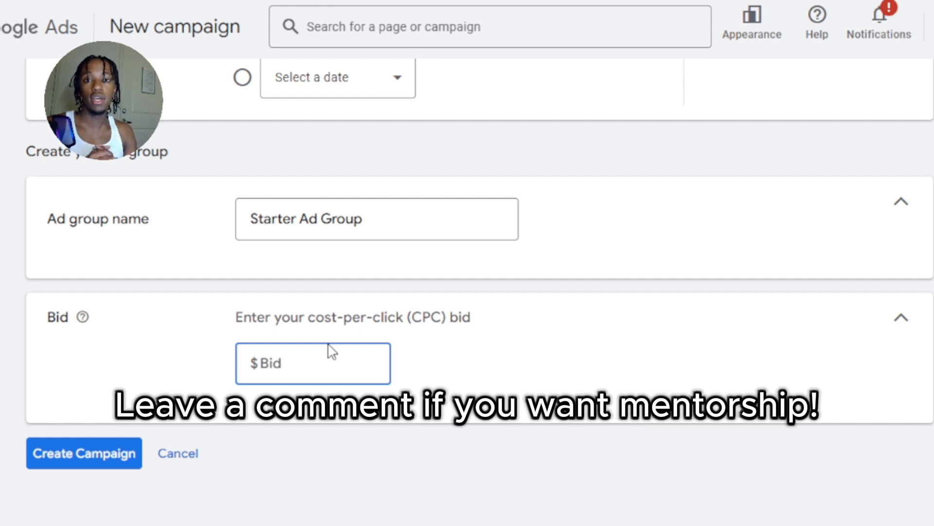
{"action": "left_click", "coordinate": [330, 346]}
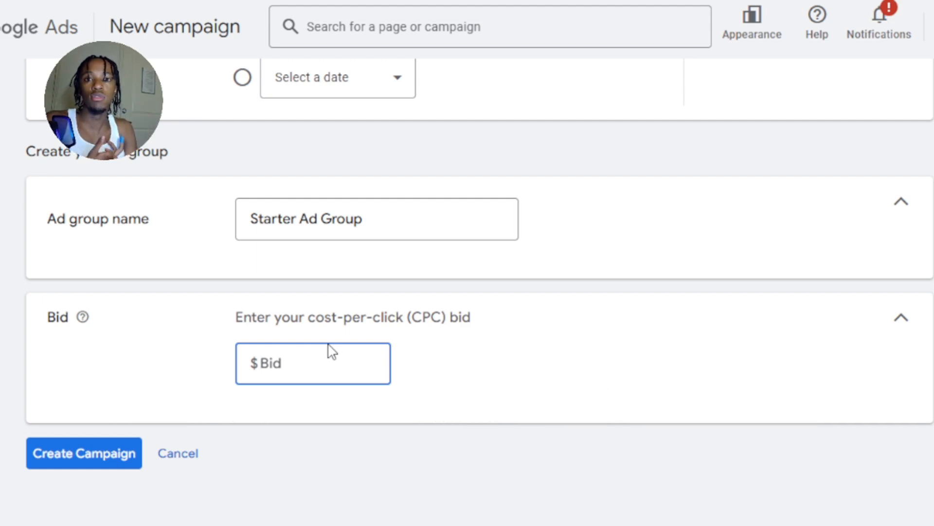
{"action": "left_click", "coordinate": [329, 345]}
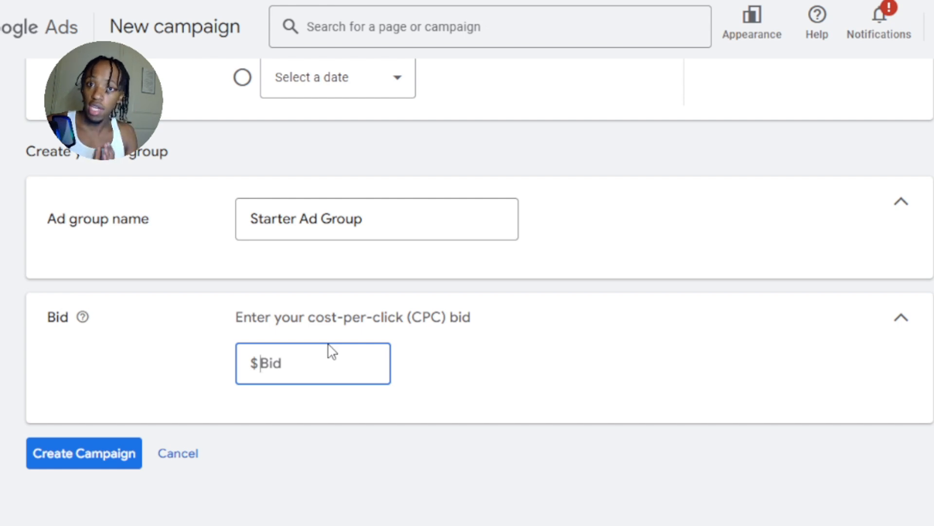
{"action": "left_click", "coordinate": [329, 345]}
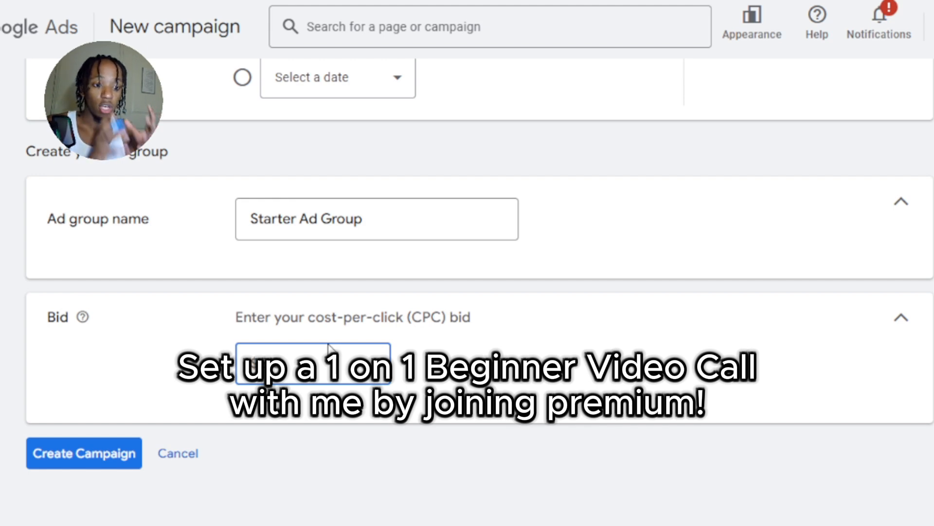
{"action": "left_click", "coordinate": [329, 345]}
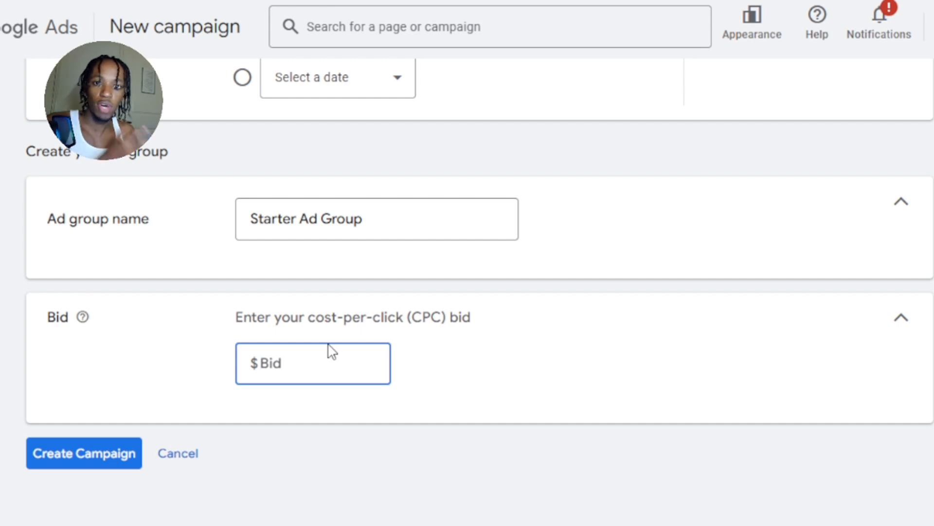
{"action": "left_click", "coordinate": [329, 345]}
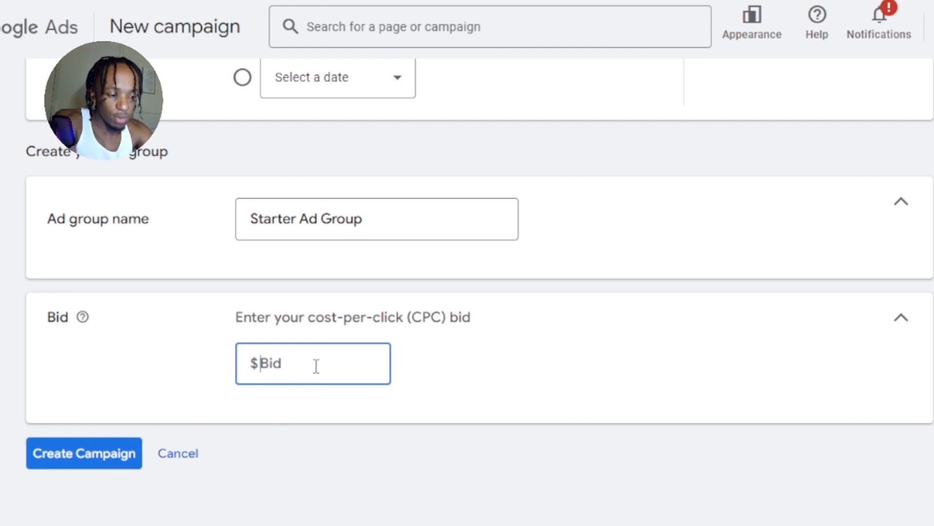
{"action": "type", "text": "0.40"}
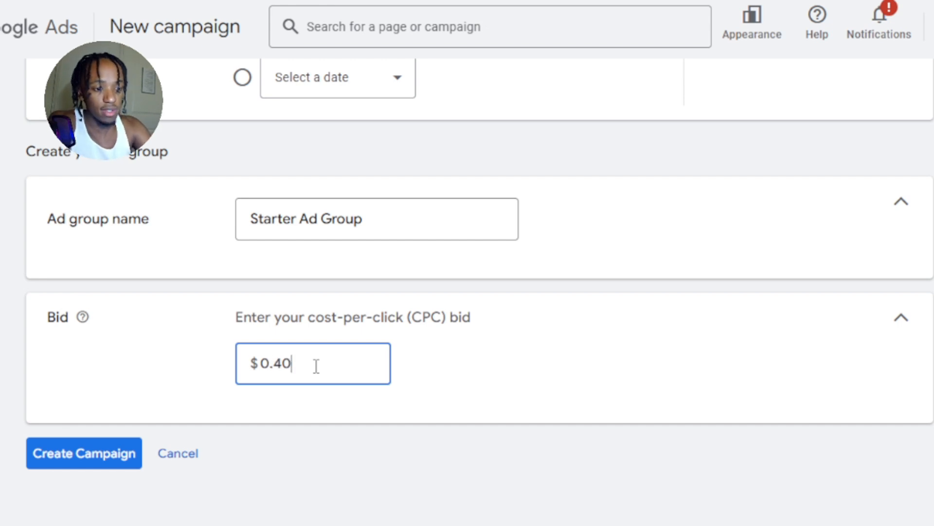
{"action": "left_click", "coordinate": [95, 458]}
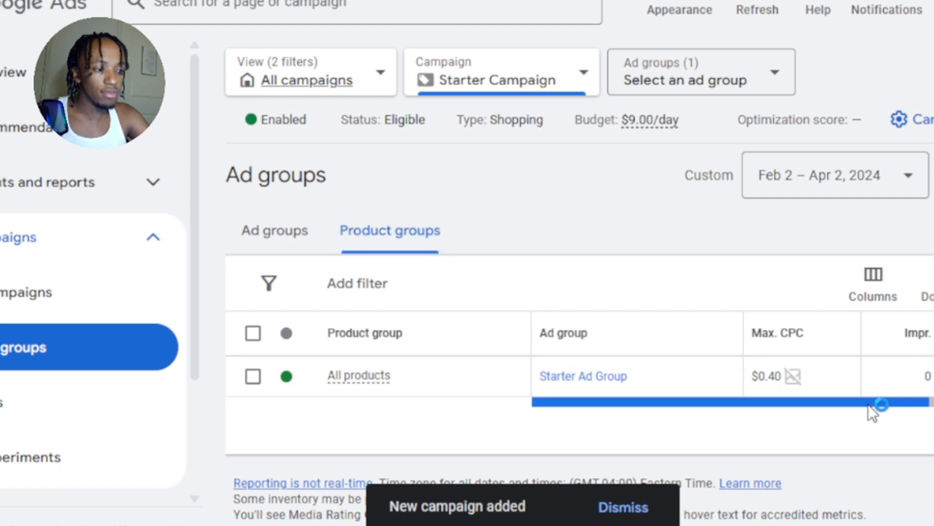
View the new campaign's ad groups and examine the status, default max. CPC, clicks, impressions, CTR, average CPC and cost columns.
{"action": "mouse_move", "coordinate": [869, 405]}
{"action": "left_mouse_down"}
{"action": "mouse_move", "coordinate": [920, 404]}
{"action": "mouse_move", "coordinate": [933, 392]}
{"action": "mouse_move", "coordinate": [933, 404]}
{"action": "mouse_move", "coordinate": [866, 404]}
{"action": "left_mouse_up"}
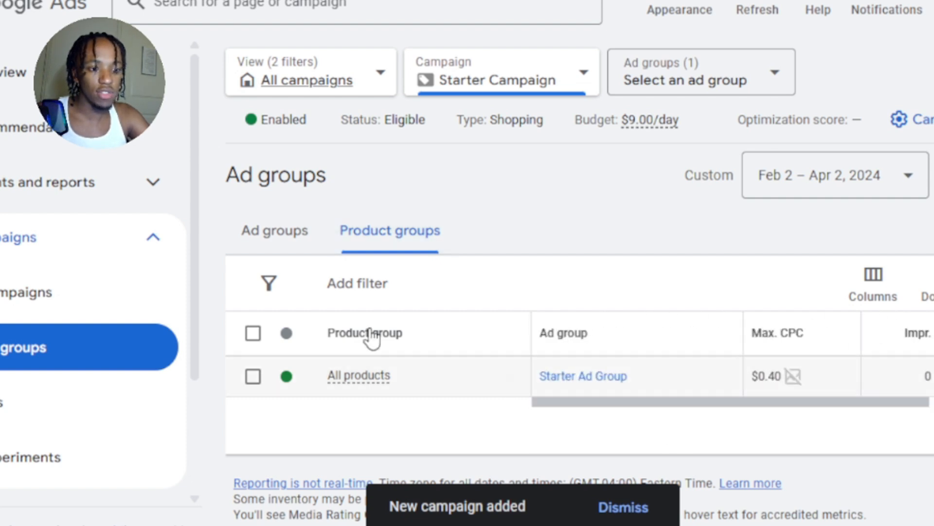
{"action": "left_click", "coordinate": [273, 231]}
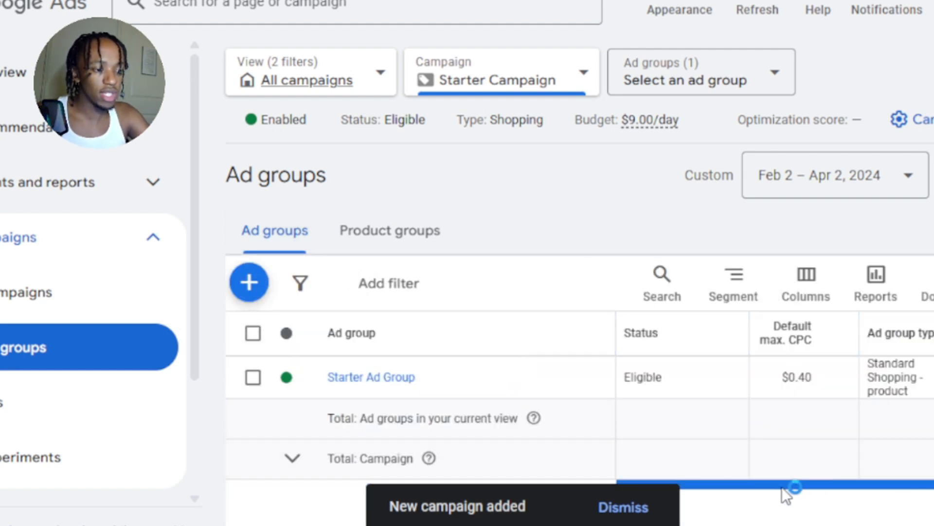
{"action": "left_click_drag", "start_coordinate": [787, 486], "coordinate": [930, 487]}
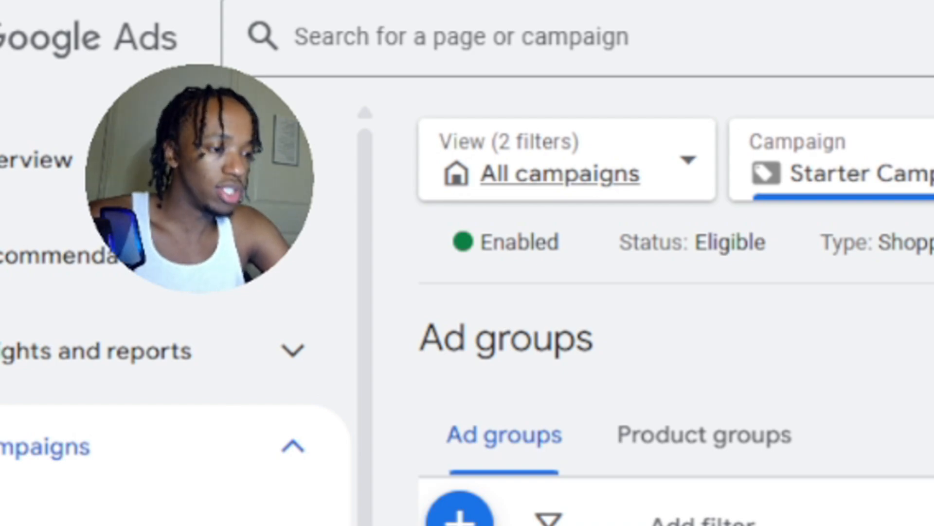
{"action": "scroll", "coordinate": [828, 340], "scroll_direction": "right", "scroll_amount": 3}
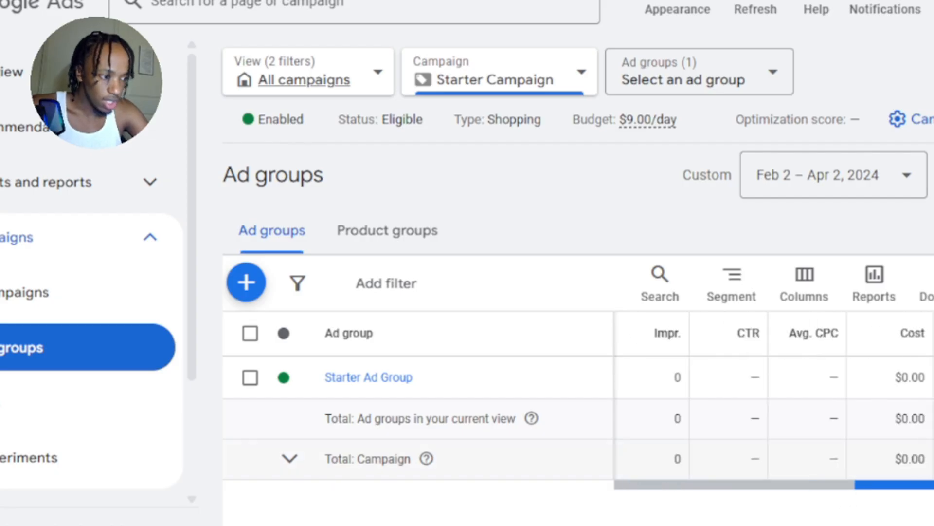
{"action": "scroll", "coordinate": [828, 336], "scroll_direction": "left", "scroll_amount": 4}
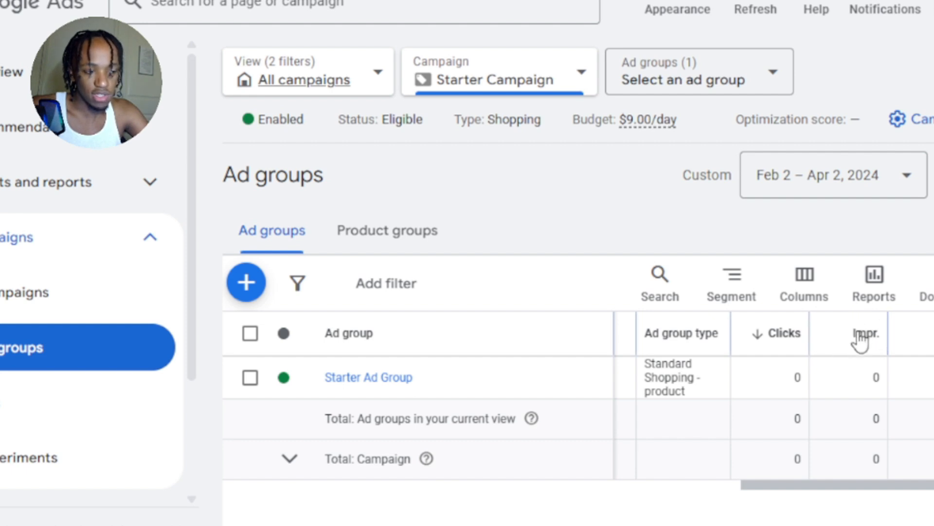
{"action": "mouse_move", "coordinate": [861, 346]}
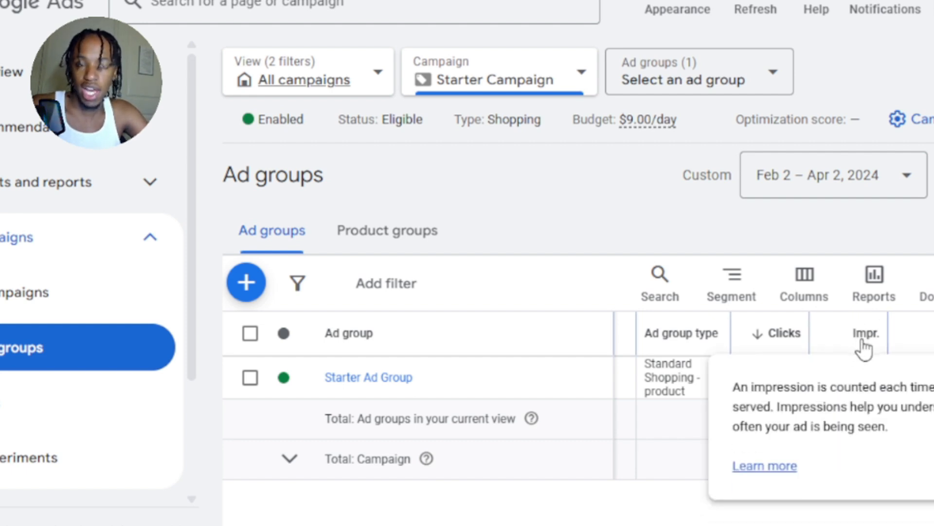
{"action": "mouse_move", "coordinate": [789, 346]}
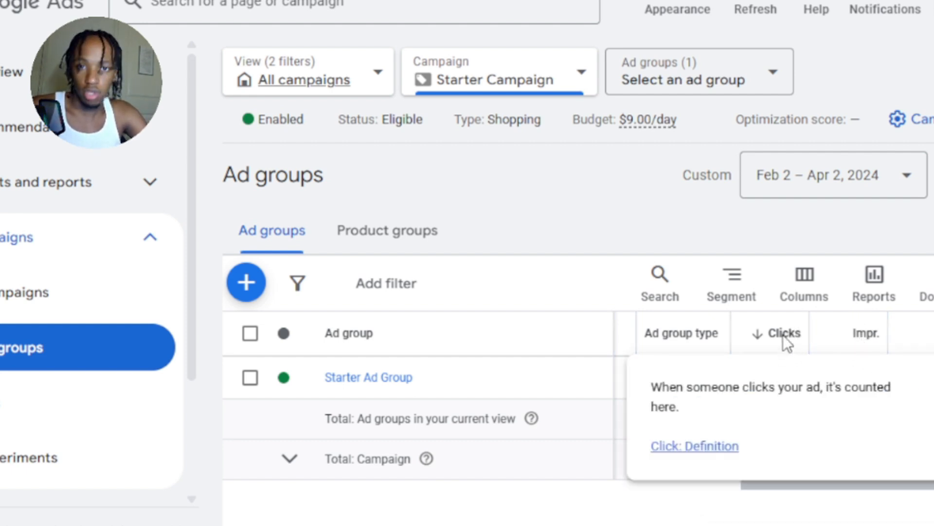
{"action": "left_click_drag", "start_coordinate": [820, 485], "coordinate": [933, 484]}
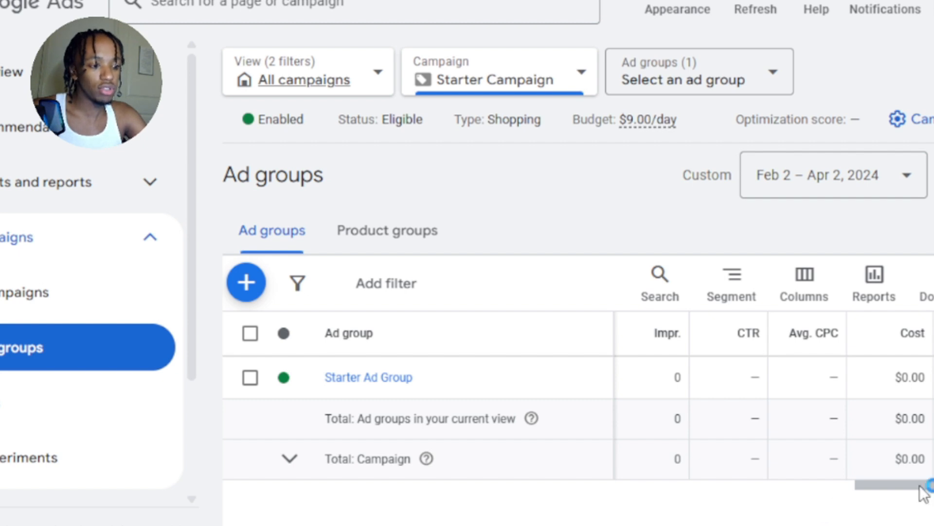
{"action": "left_click_drag", "start_coordinate": [927, 484], "coordinate": [702, 505]}
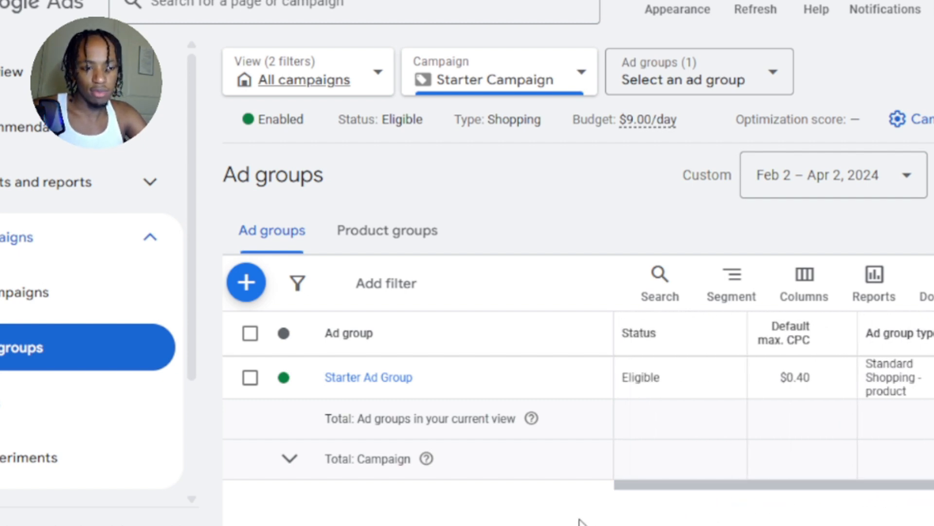